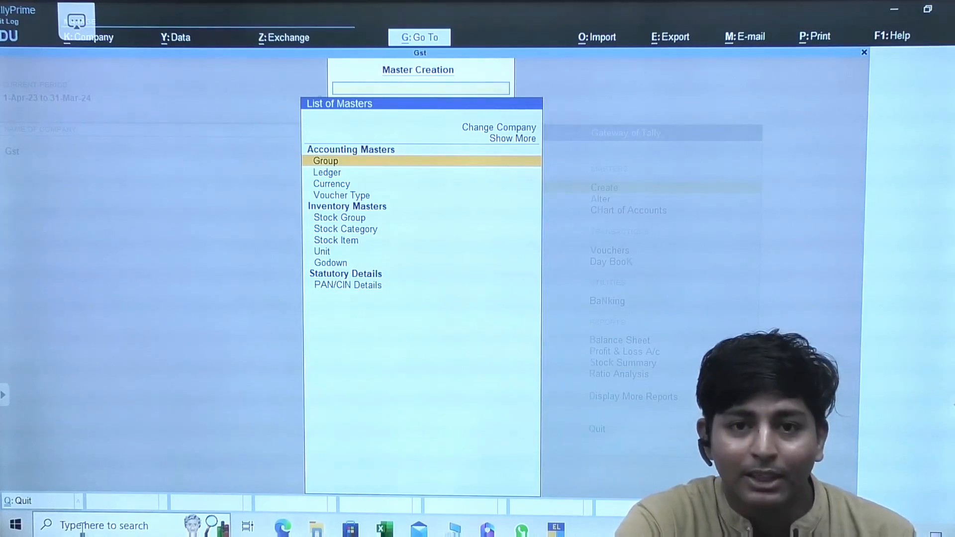
# - Leave the master creation list and open the company features for Gst
pyautogui.press('Escape')
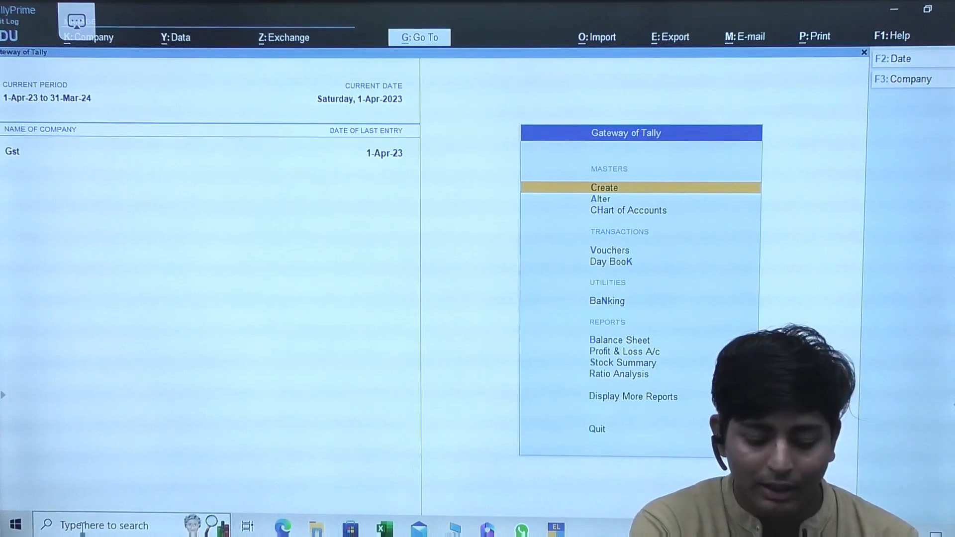
pyautogui.press('Down')
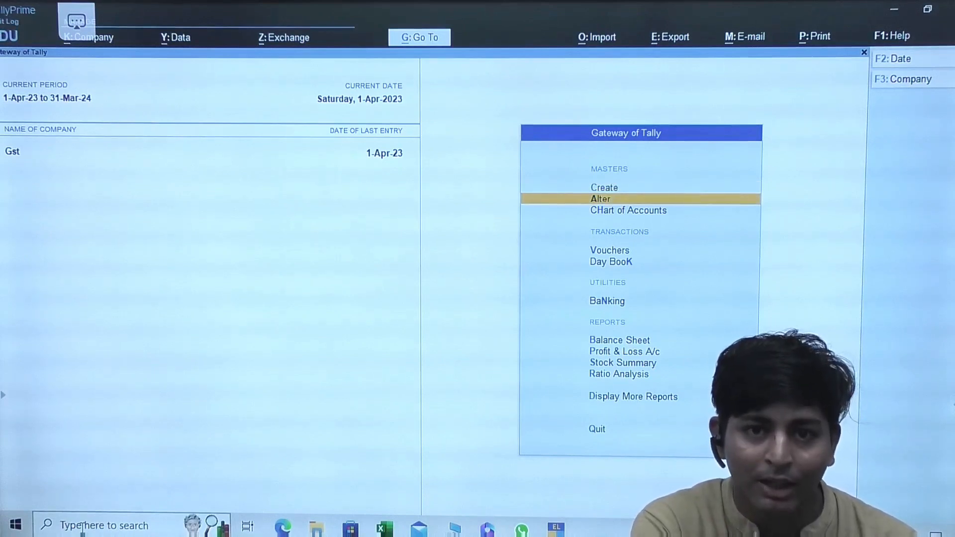
pyautogui.press('Down')
pyautogui.press('Down')
pyautogui.press('Down')
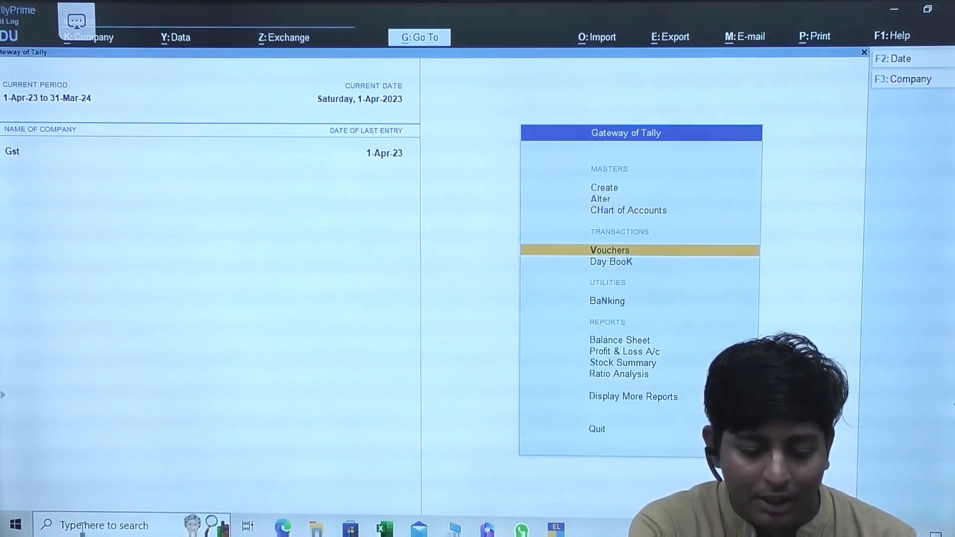
pyautogui.press('F11')
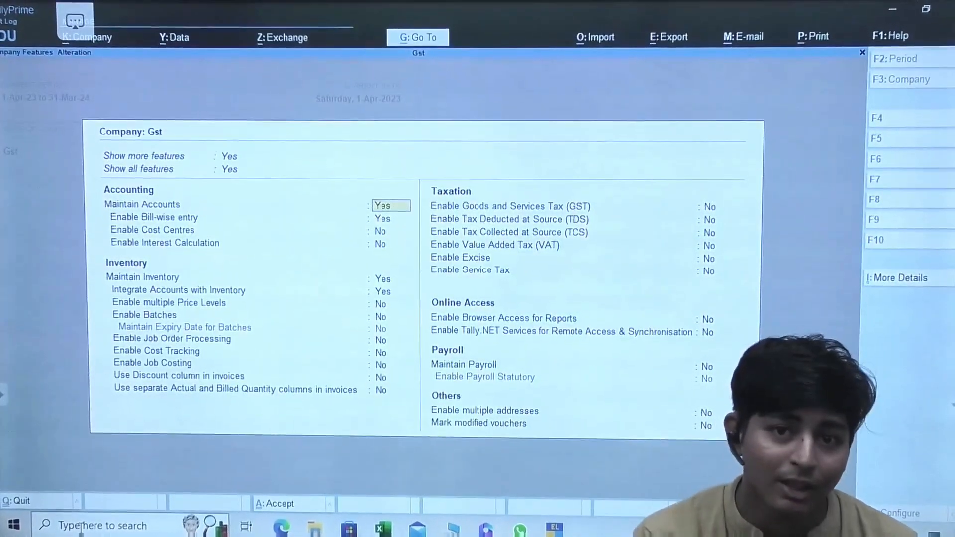
# - Go through the accounting and inventory options up to Integrate Accounts with Inventory and accept the company features
pyautogui.press('Return')
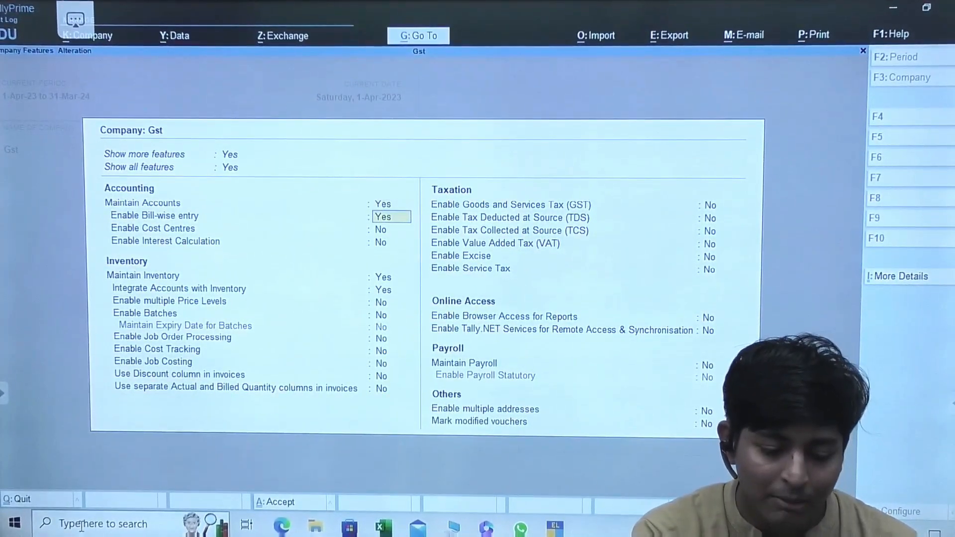
pyautogui.press('Up')
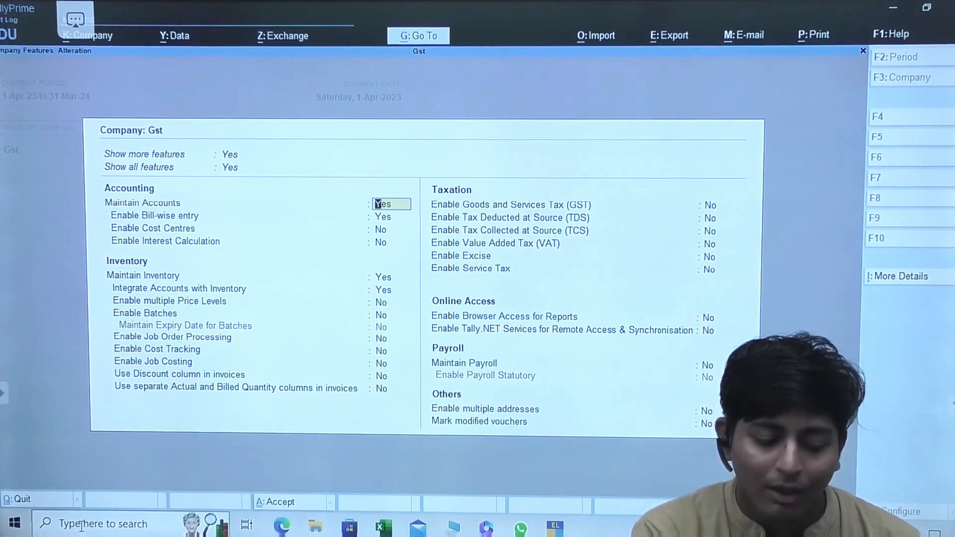
pyautogui.press('Return')
pyautogui.press('Return')
pyautogui.press('Return')
pyautogui.press('Return')
pyautogui.press('Return')
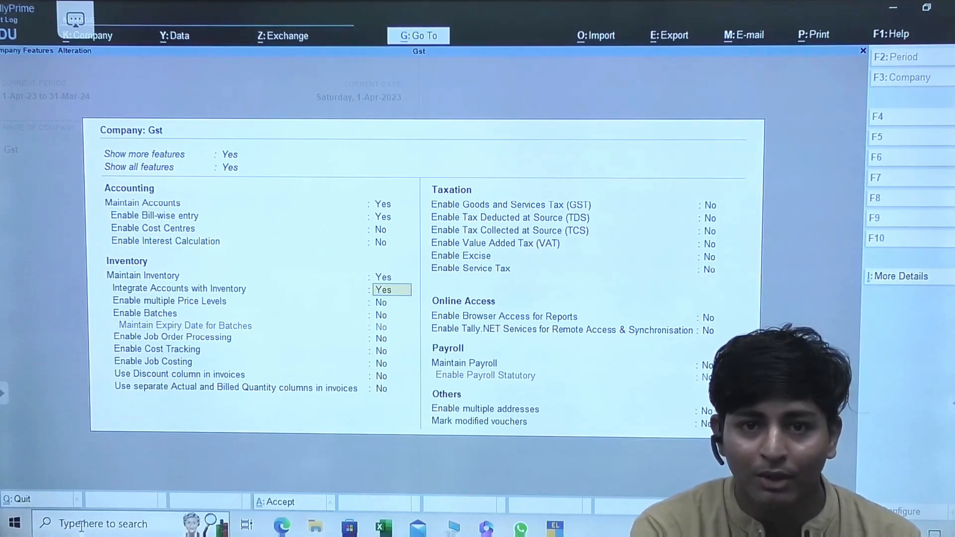
pyautogui.press('space')
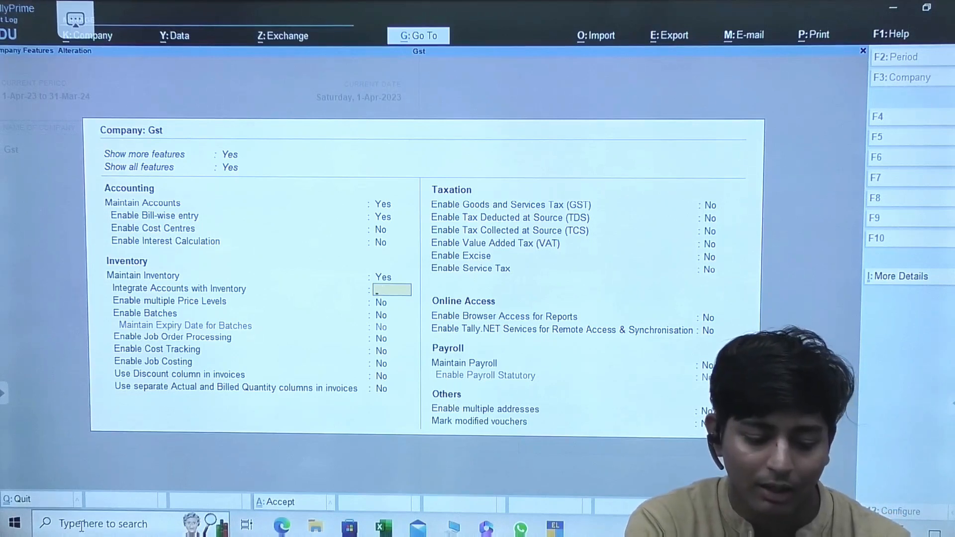
pyautogui.hotkey('ctrl', 'a')
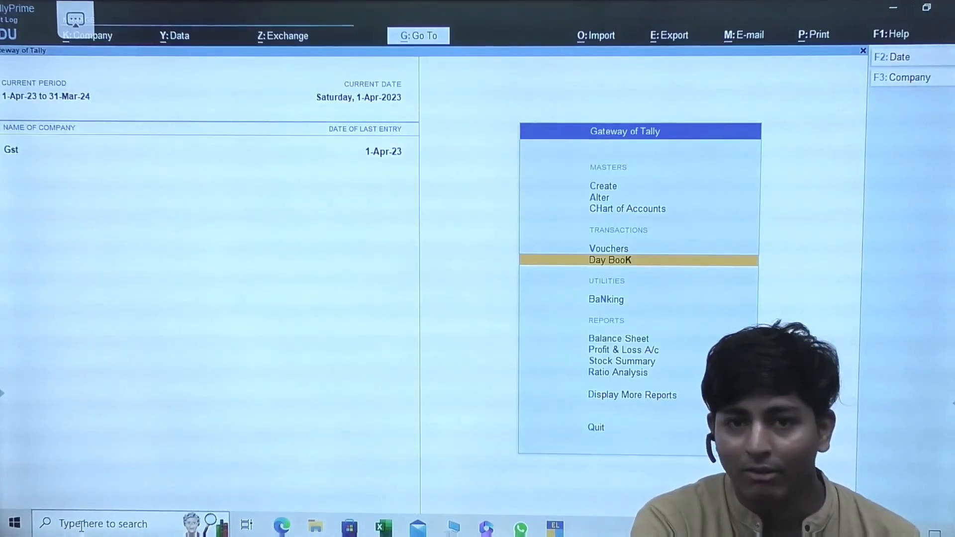
# - Open voucher entry and change the voucher type to Purchase
pyautogui.press('Up')
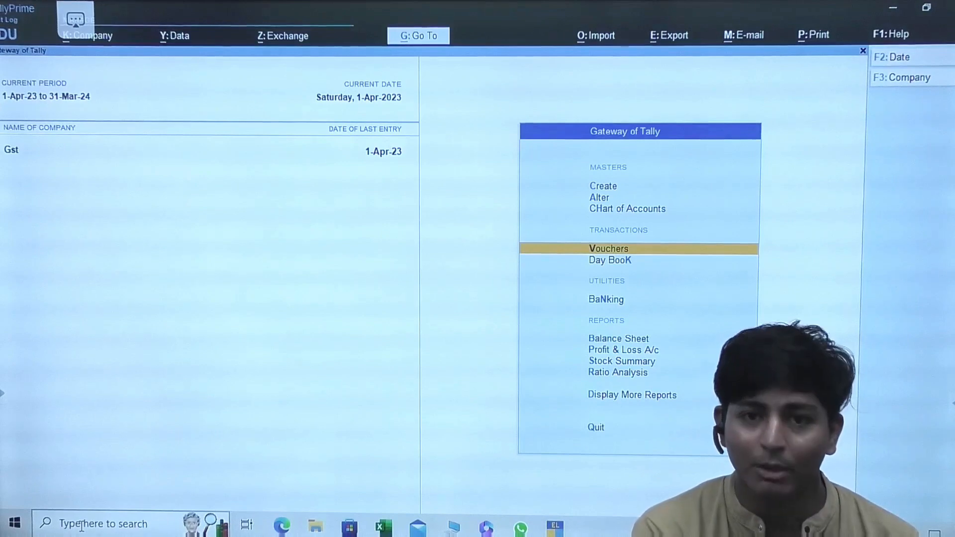
pyautogui.press('Return')
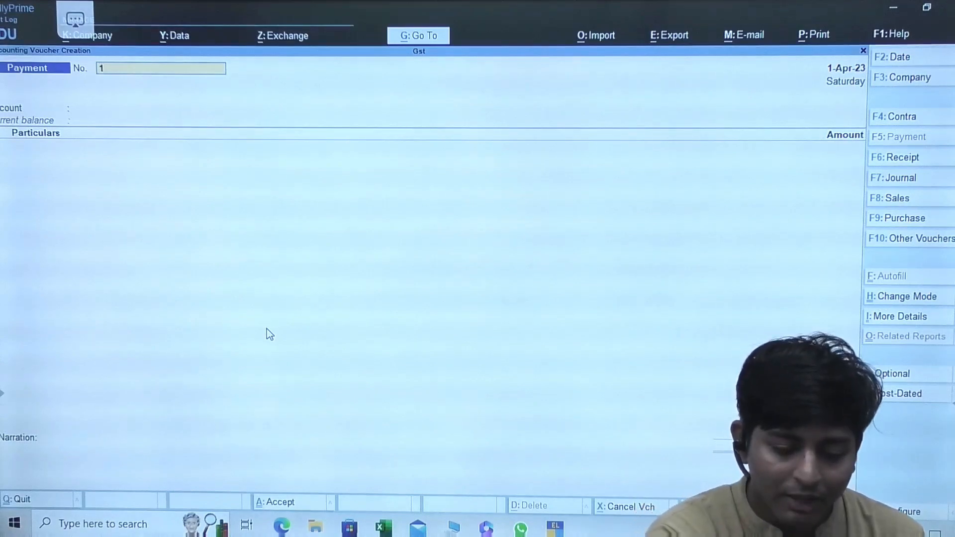
pyautogui.press('F10')
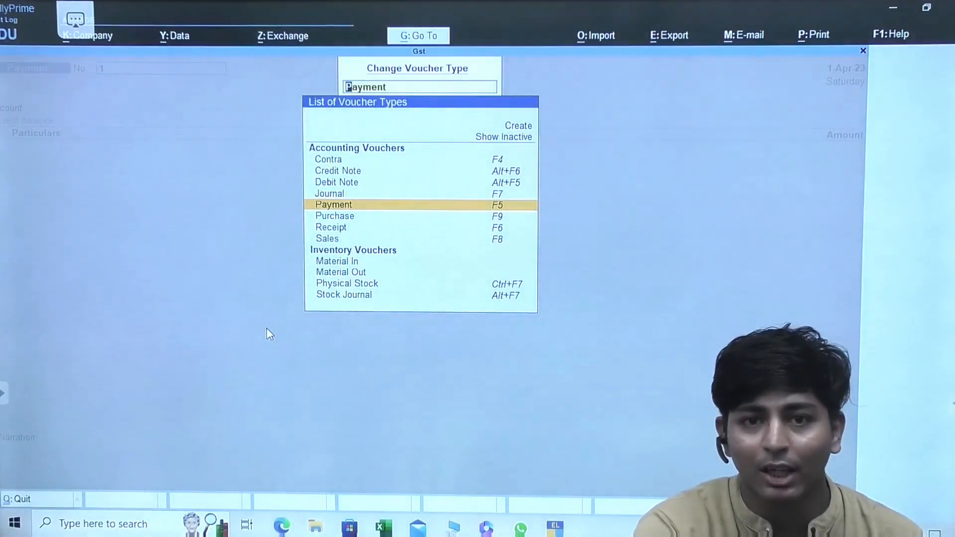
pyautogui.press('Up')
pyautogui.press('Up')
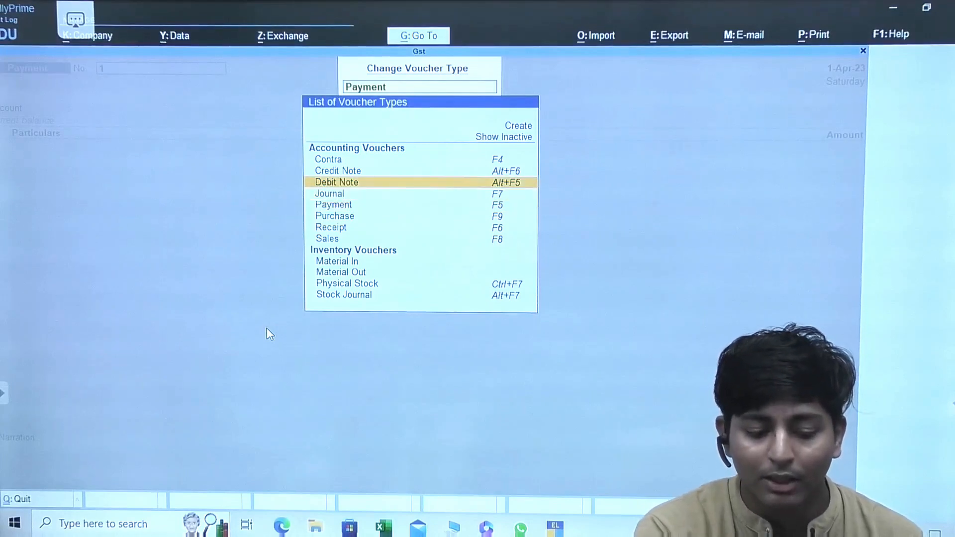
pyautogui.press('Down')
pyautogui.press('Down')
pyautogui.press('Down')
pyautogui.press('Down')
pyautogui.press('Down')
pyautogui.press('Up')
pyautogui.press('Up')
pyautogui.press('Up')
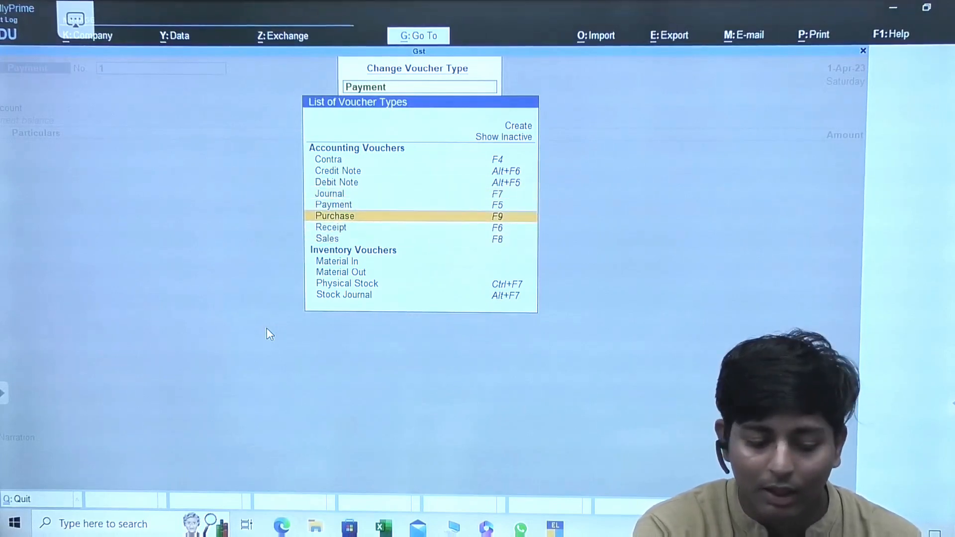
pyautogui.press('Down')
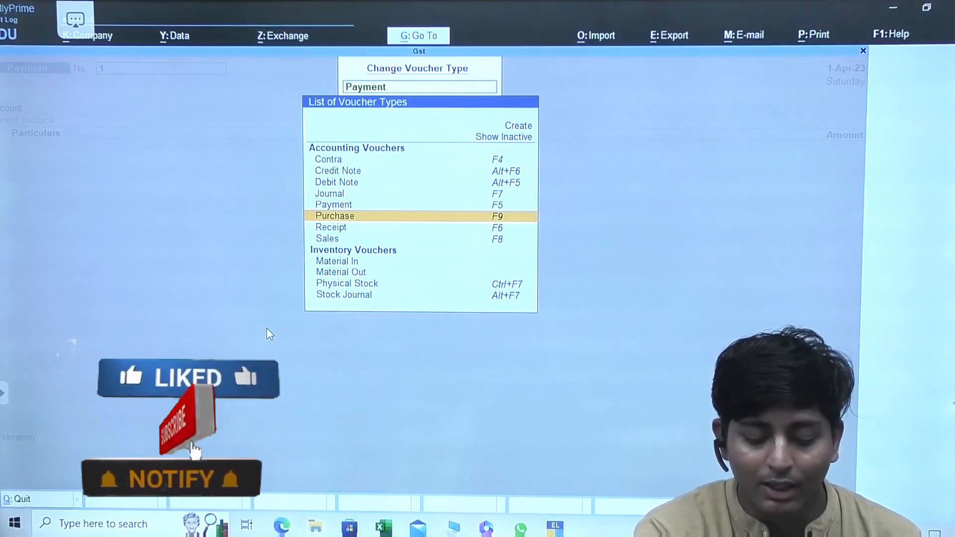
pyautogui.press('Return')
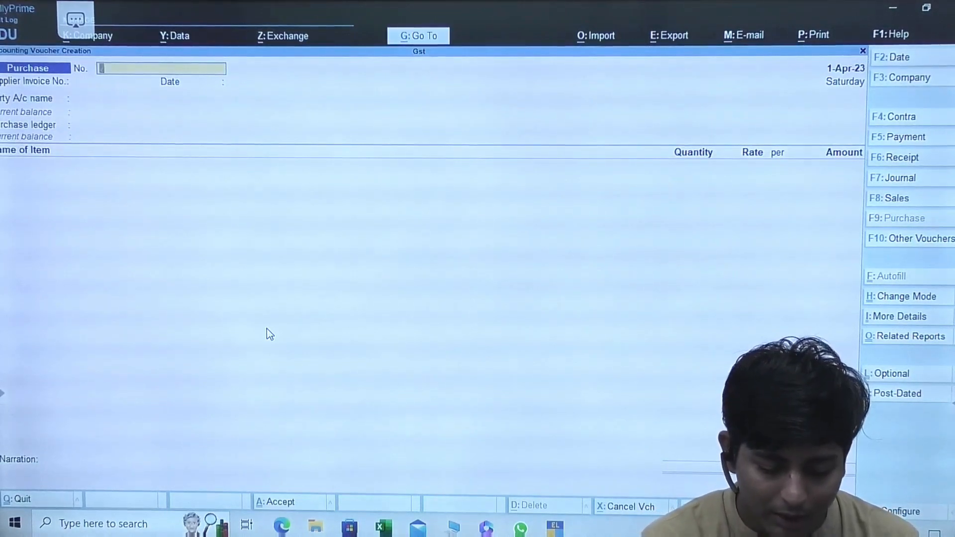
# - Enter supplier invoice number 123 dated 1-Apr-23 in the purchase voucher header
pyautogui.press('Return')
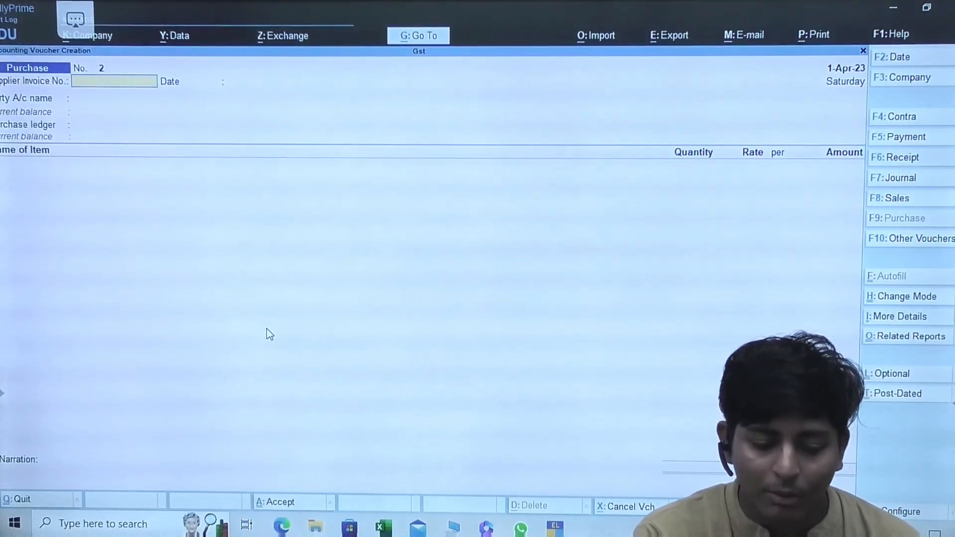
pyautogui.write('123')
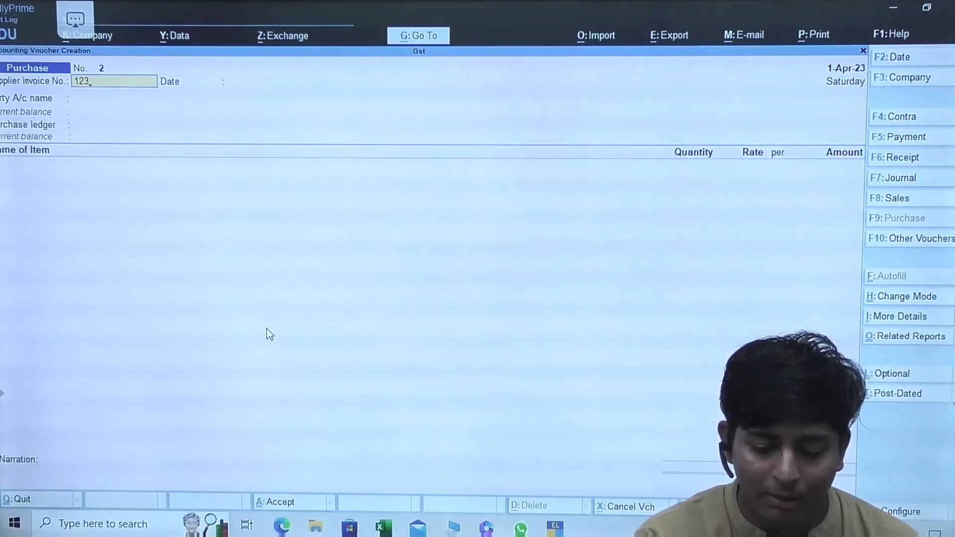
pyautogui.press('Return')
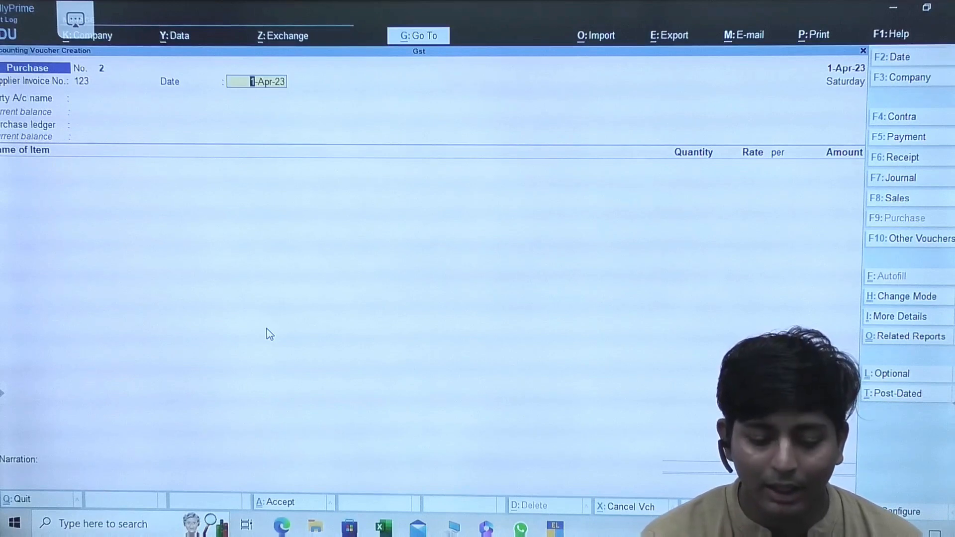
pyautogui.press('Return')
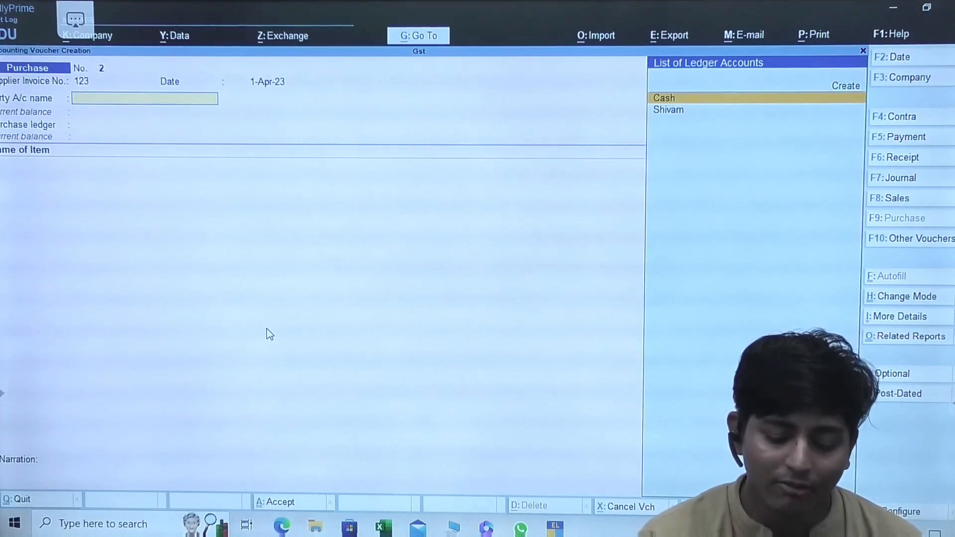
# - Create a new party ledger from the voucher with the supplier's name and place it under Sundry Creditors
pyautogui.hotkey('alt', 'c')
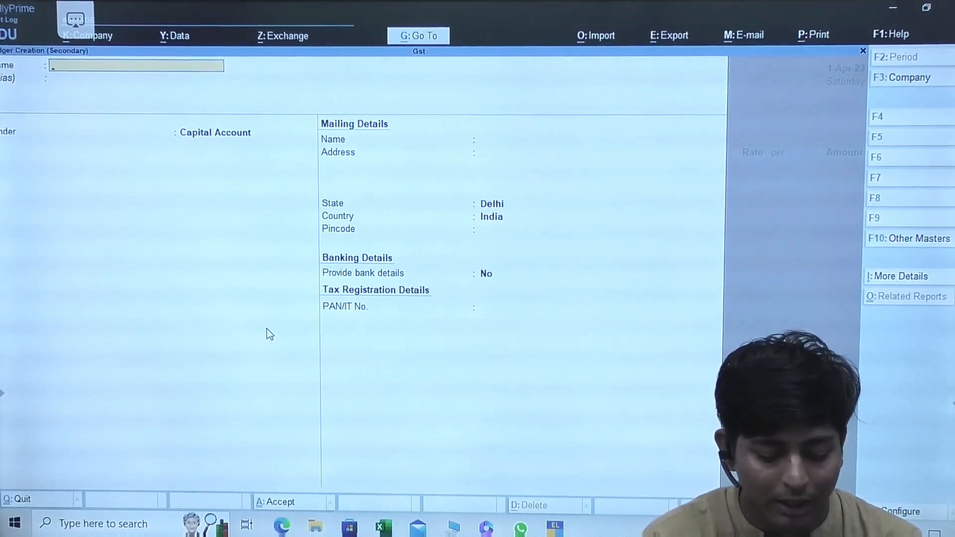
pyautogui.write('Aman')
pyautogui.press('Return')
pyautogui.press('Return')
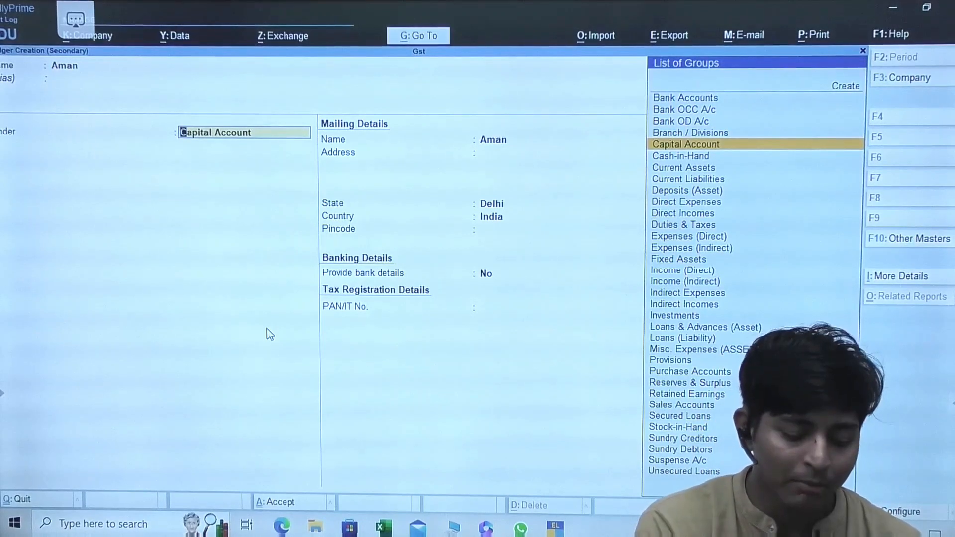
pyautogui.write('Su')
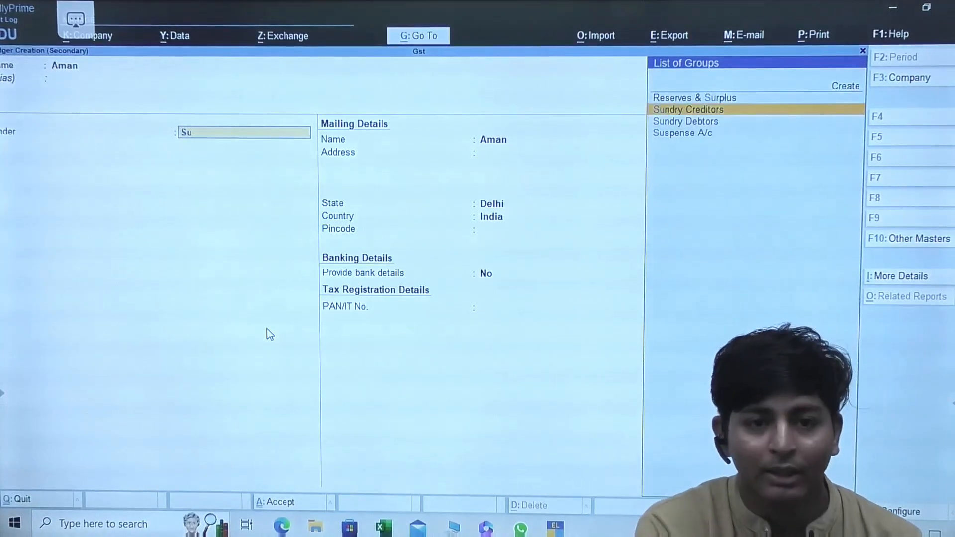
pyautogui.press('Return')
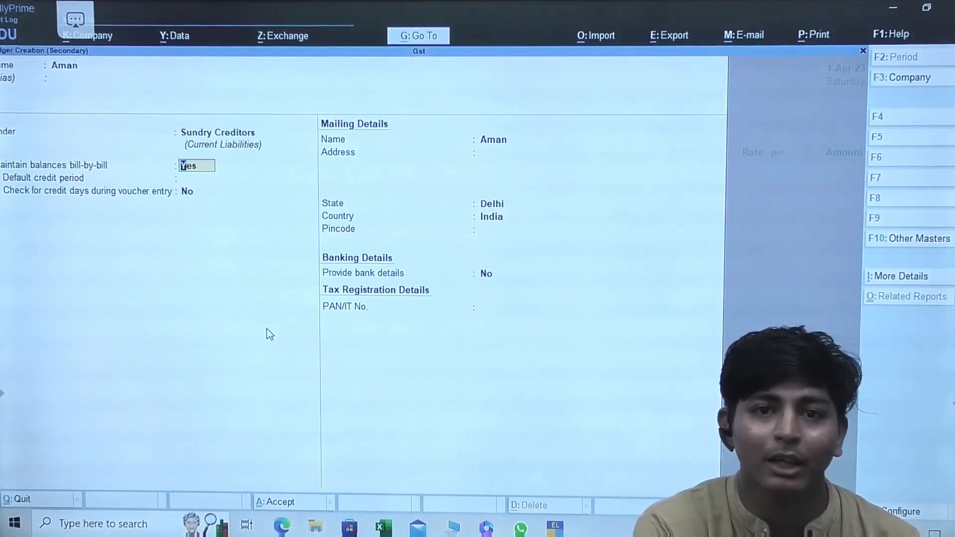
# - Keep bill-by-bill balances at Yes, leave credit period, address and pincode blank, and accept Delhi as the supplier's state
pyautogui.press('Return')
pyautogui.press('Return')
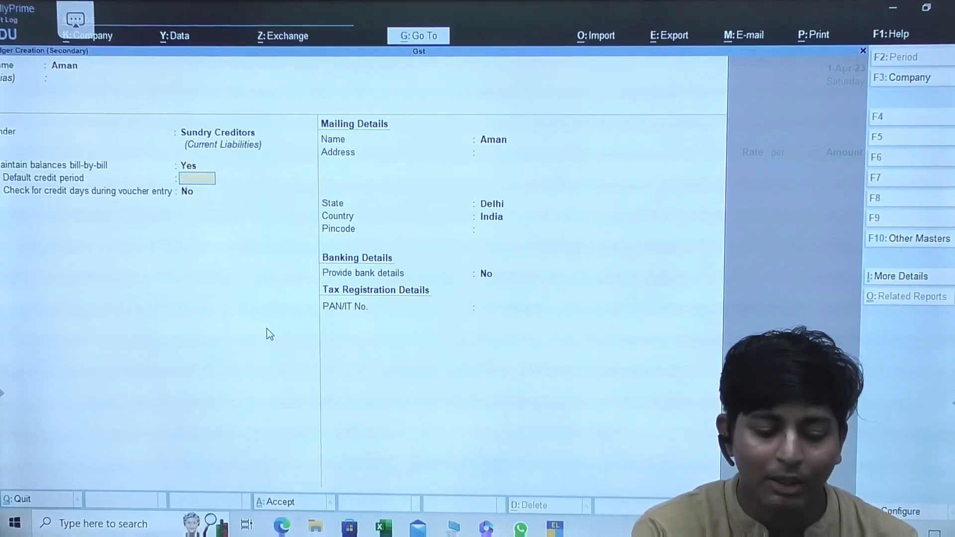
pyautogui.press('Return')
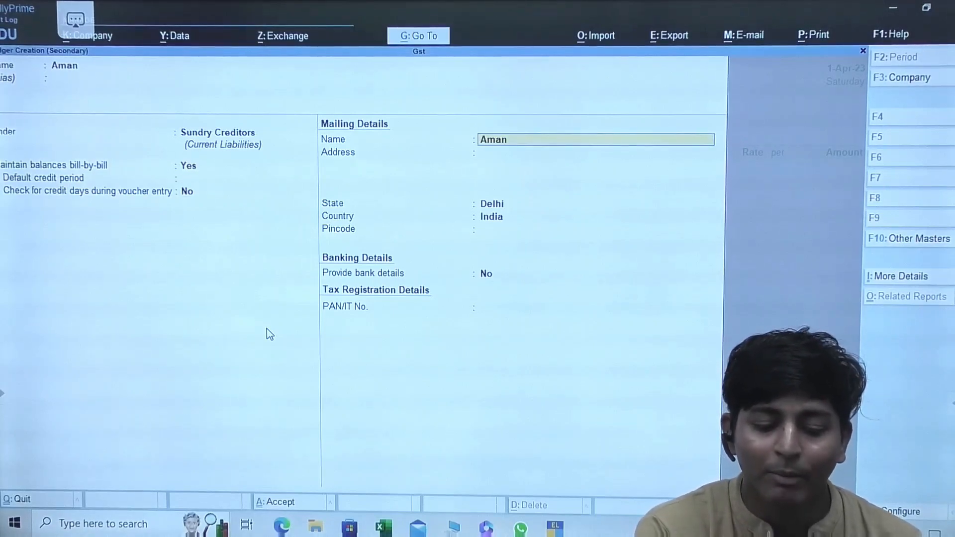
pyautogui.press('Return')
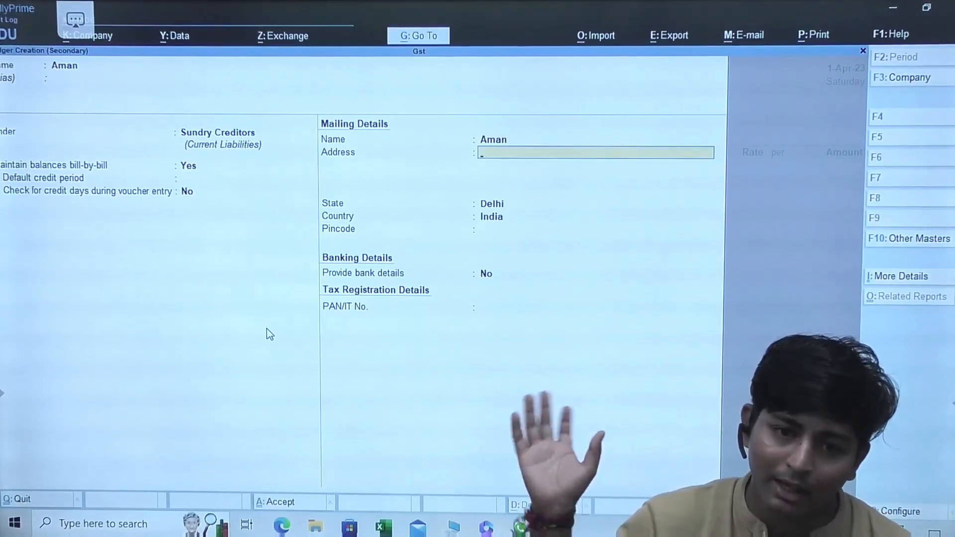
pyautogui.press('Return')
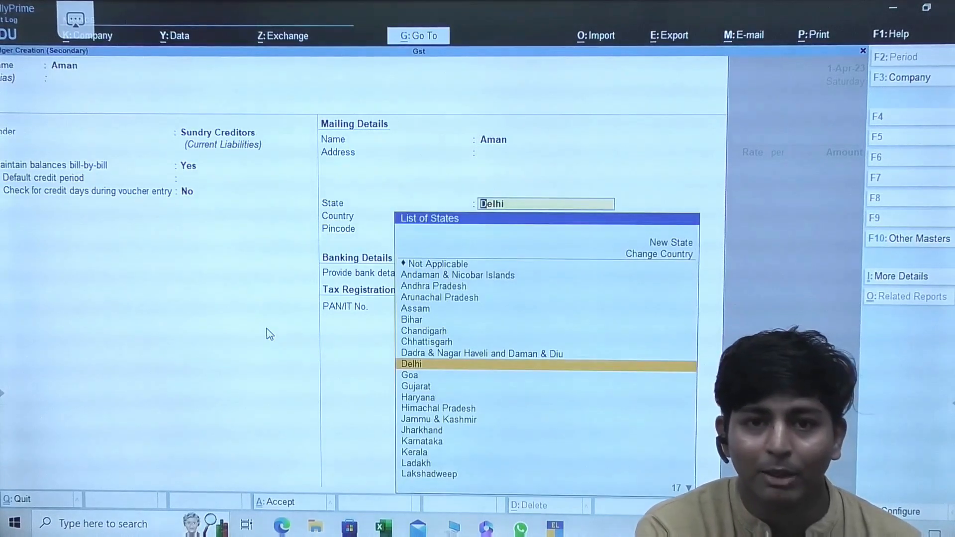
pyautogui.press('Return')
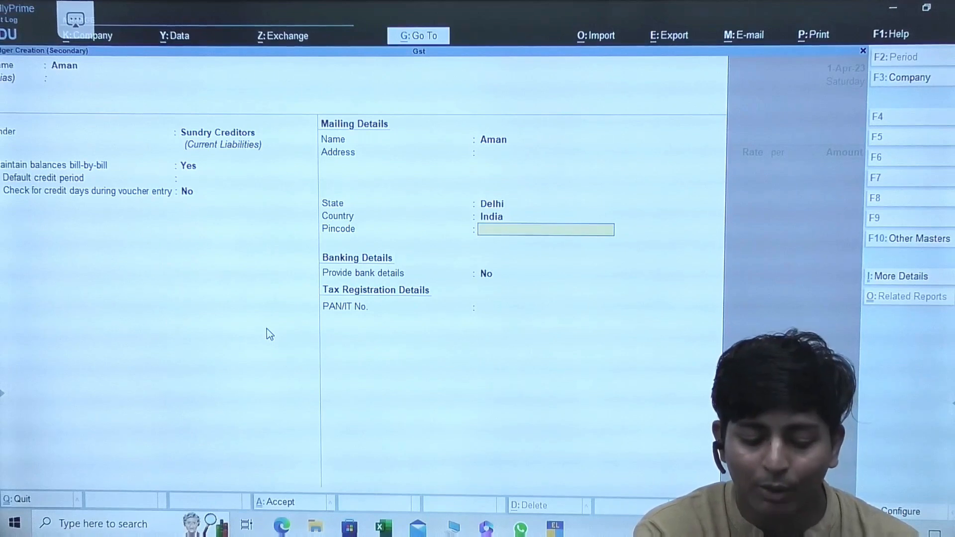
pyautogui.press('Return')
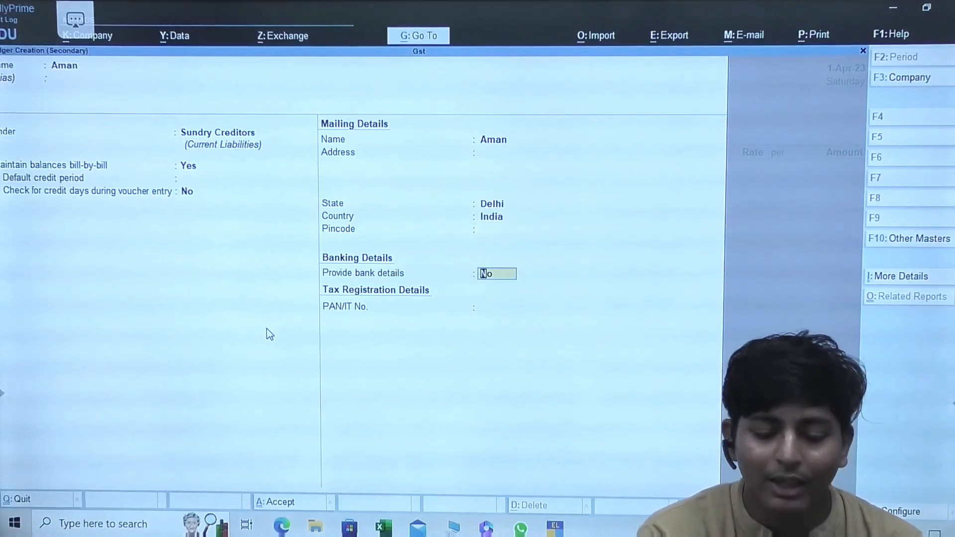
pyautogui.write('y')
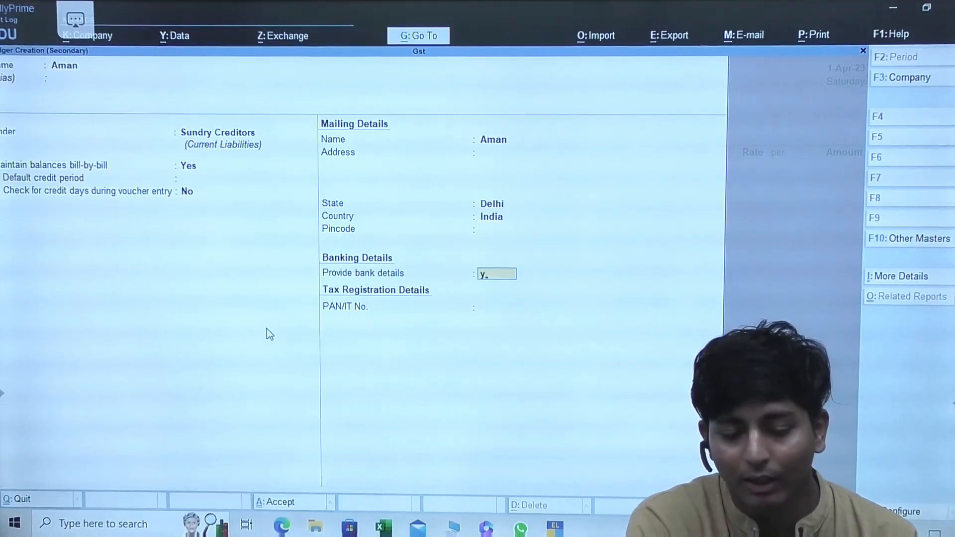
pyautogui.press('Return')
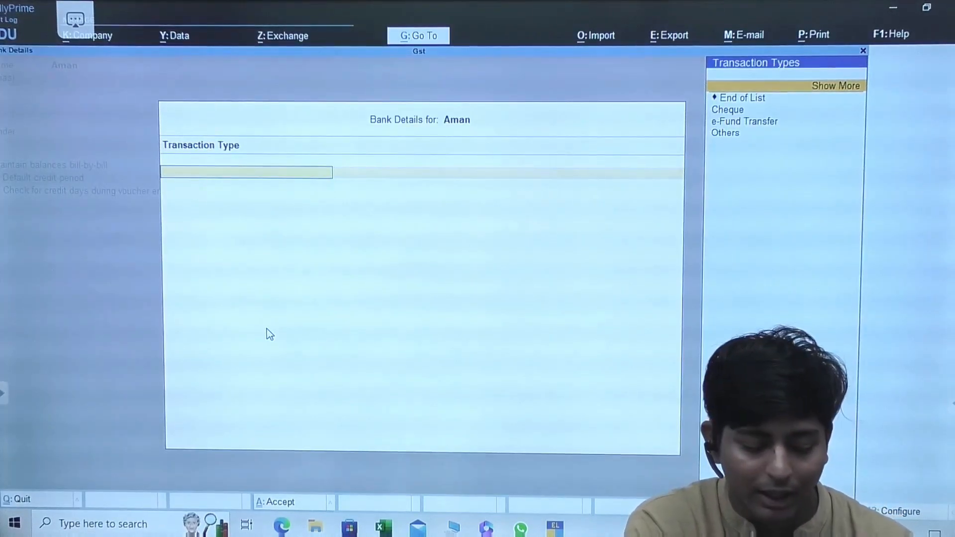
pyautogui.press('Escape')
pyautogui.press('Return')
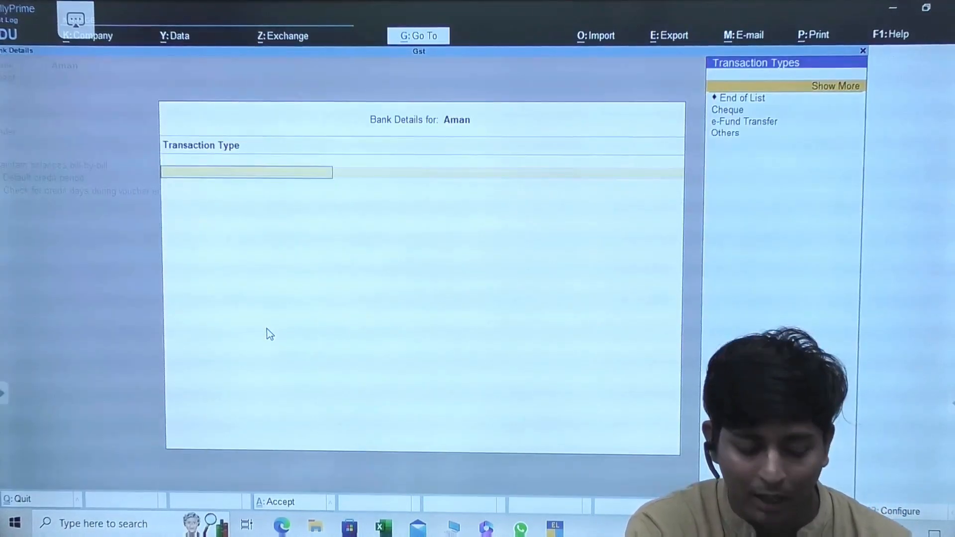
pyautogui.press('Escape')
# - Finish the supplier's ledger without bank details, leave PAN/IT No. blank, and save it
pyautogui.write('n')
pyautogui.press('Return')
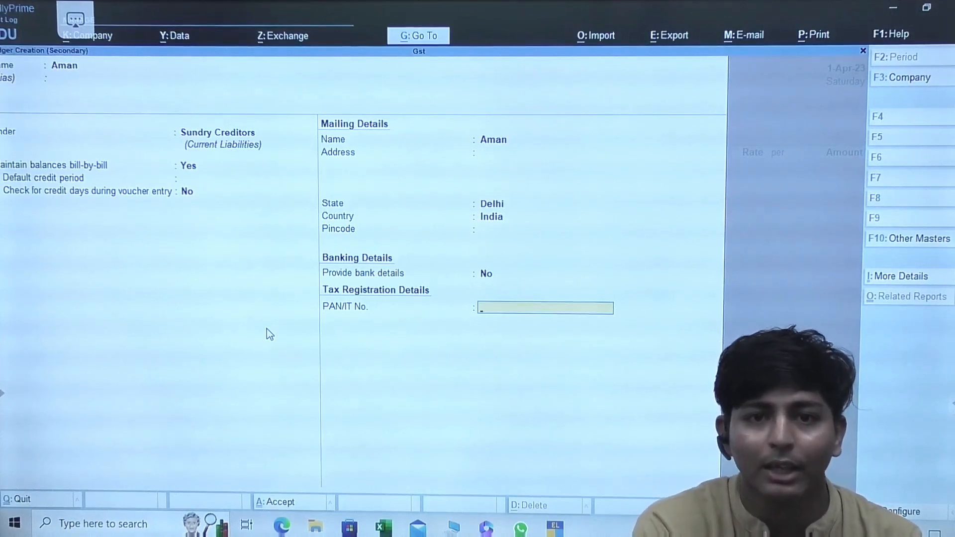
pyautogui.press('ctrl')
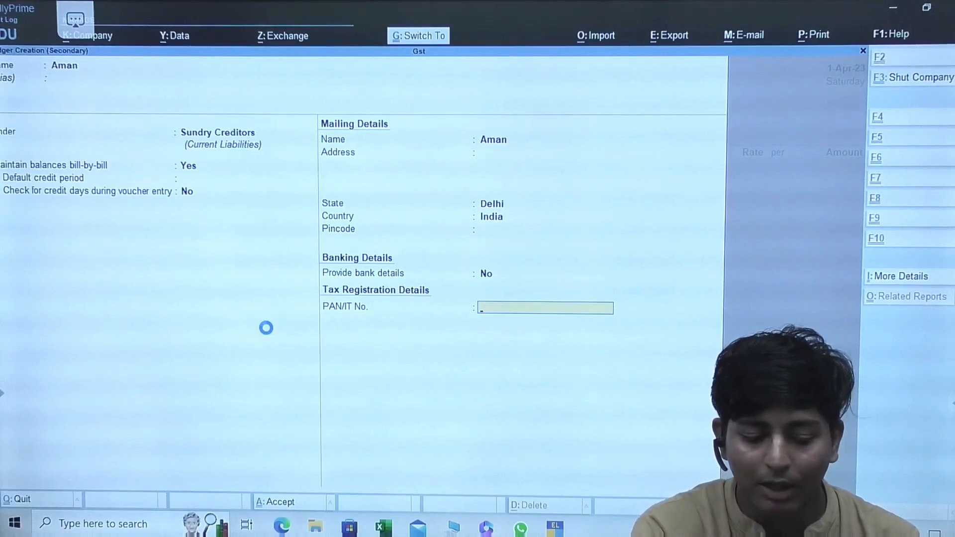
pyautogui.hotkey('ctrl', 'a')
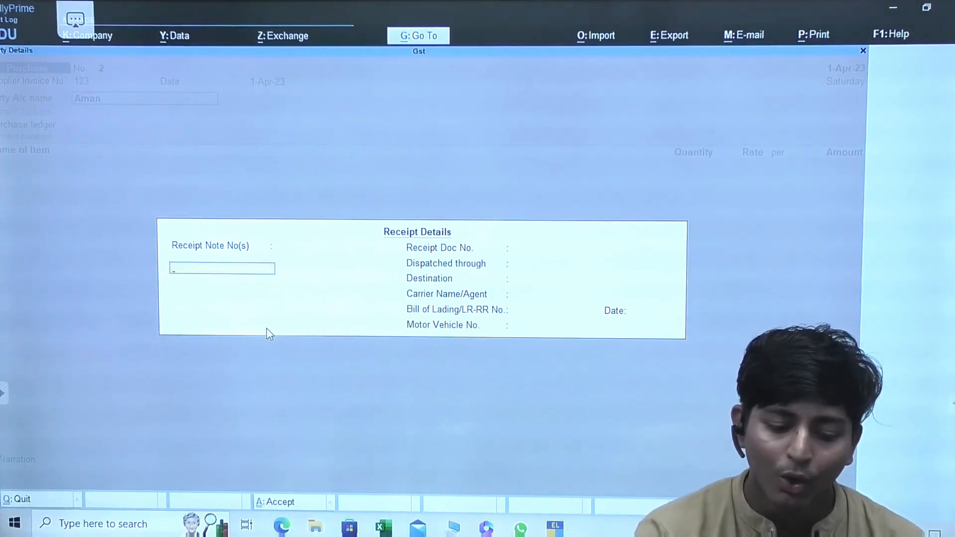
# - Set the bill of lading date to 1-Apr-23 in the receipt details and leave all other receipt fields blank
pyautogui.press('Return')
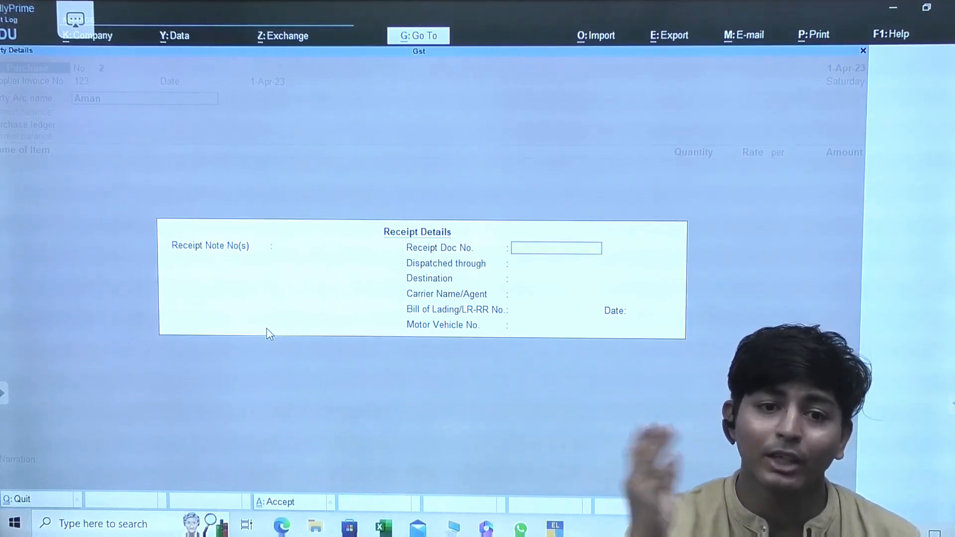
pyautogui.press('Return')
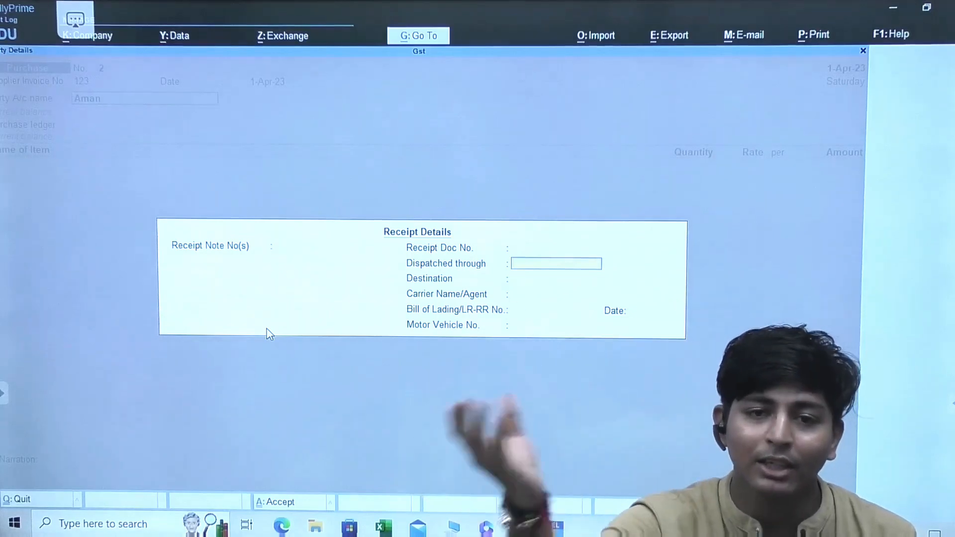
pyautogui.press('Return')
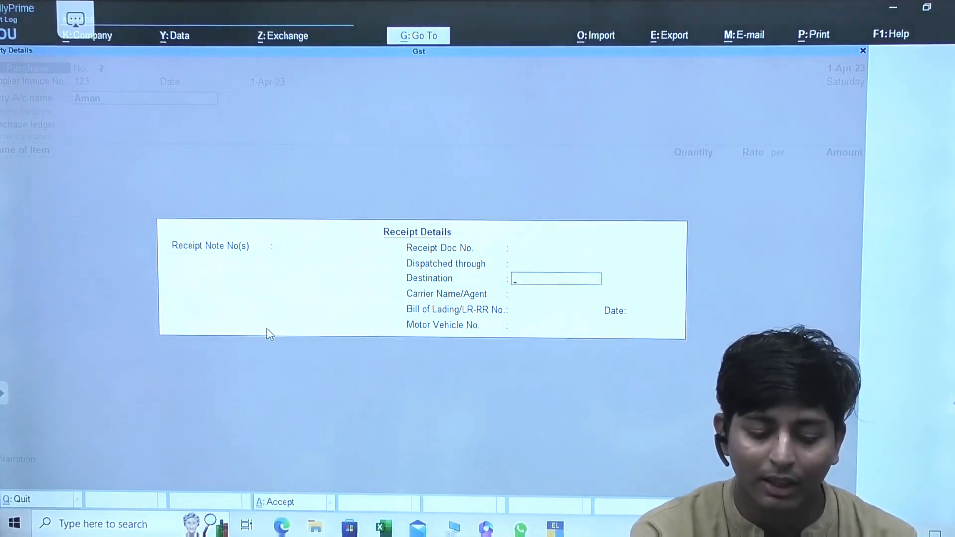
pyautogui.press('Return')
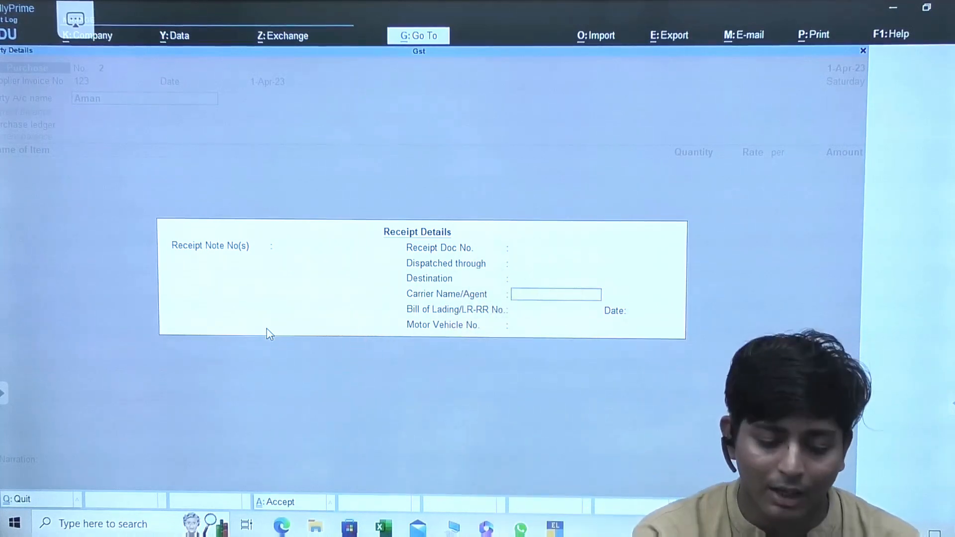
pyautogui.press('Return')
pyautogui.press('Return')
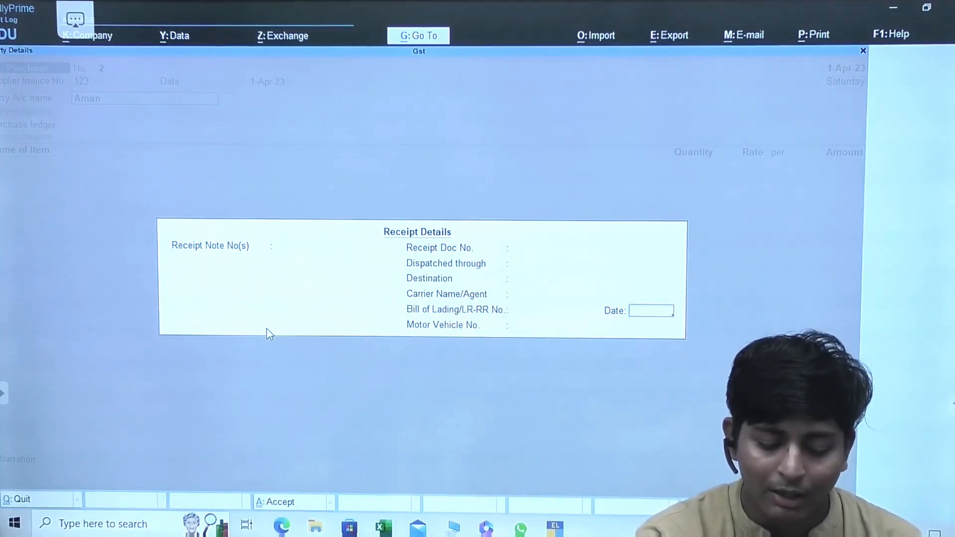
pyautogui.press('BackSpace')
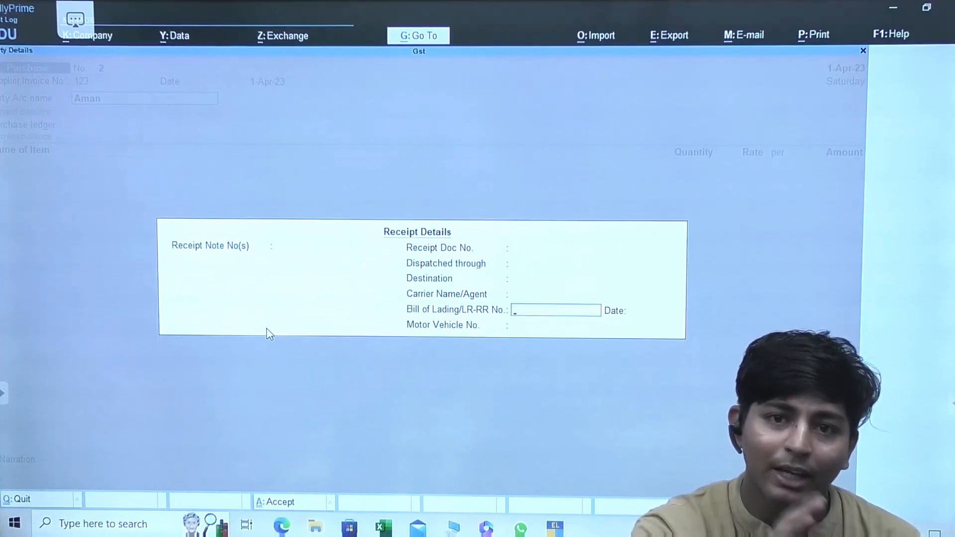
pyautogui.press('Return')
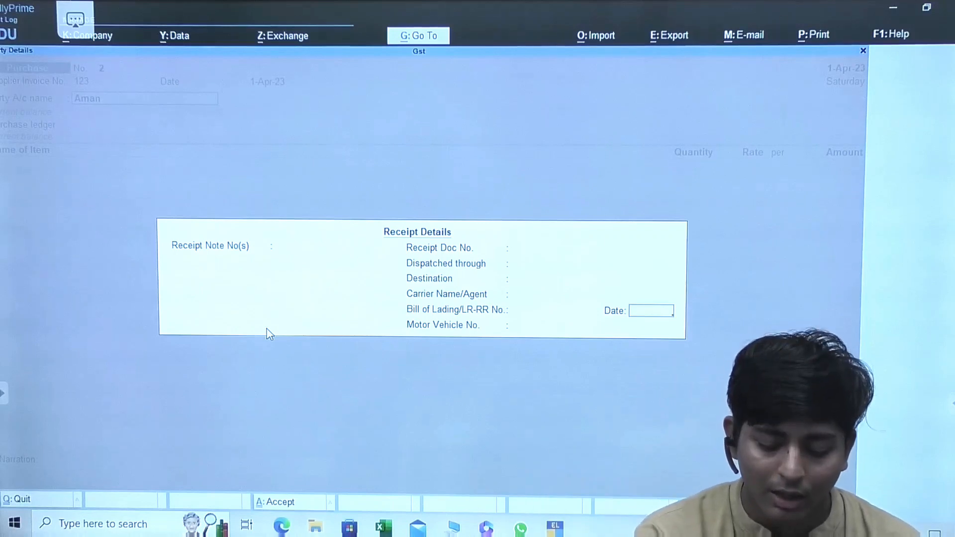
pyautogui.press('Return')
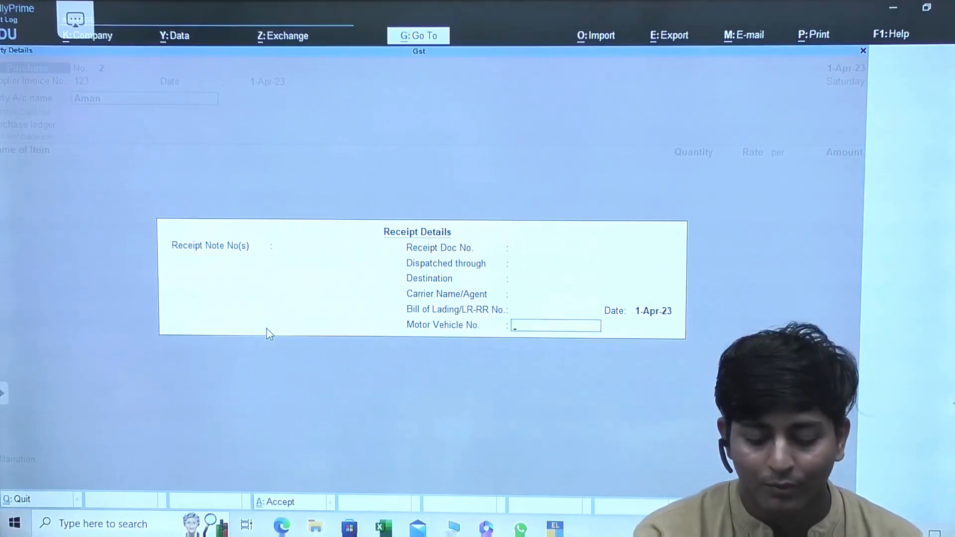
pyautogui.press('Return')
# - Accept the supplier's party details with the address blank, state Delhi and country India
pyautogui.press('Return')
pyautogui.press('Return')
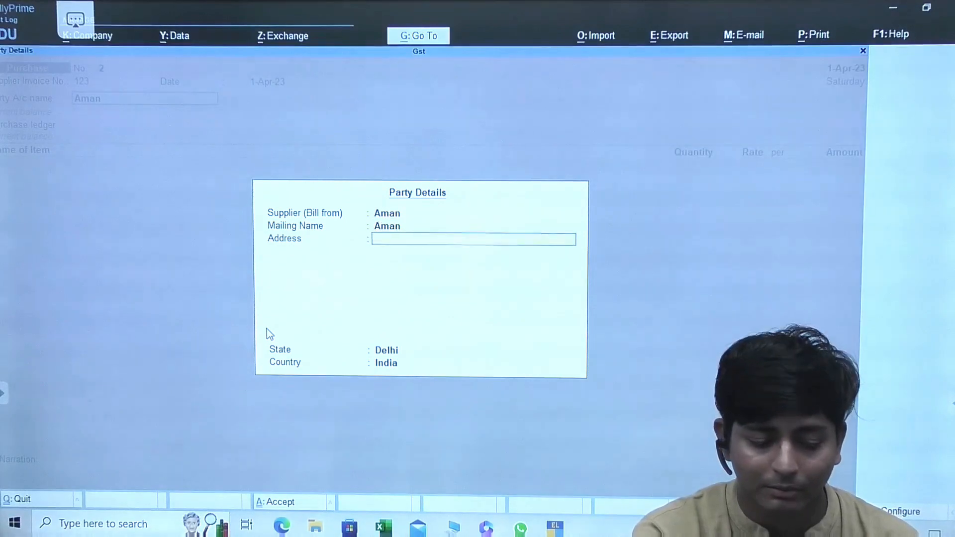
pyautogui.press('Return')
pyautogui.press('Return')
pyautogui.press('Return')
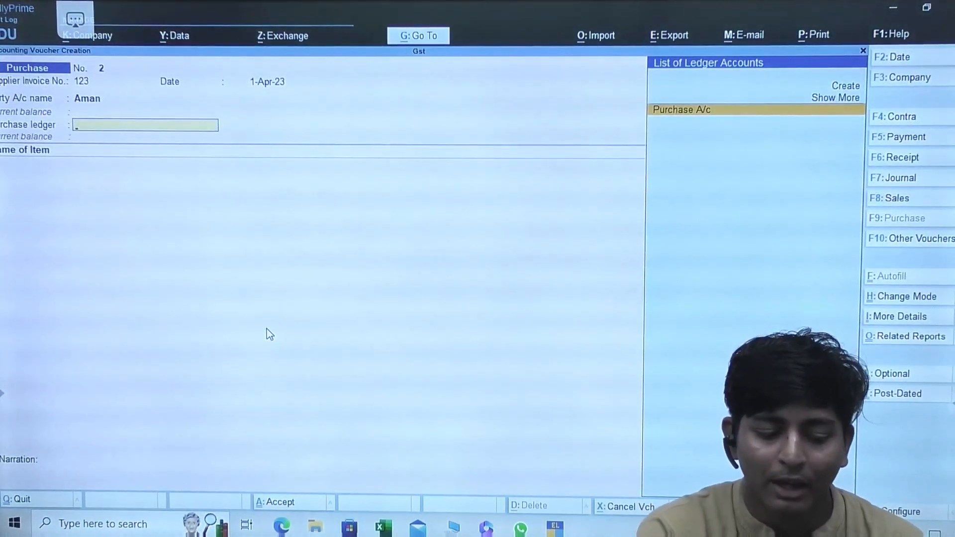
# - Create a new ledger for the voucher's purchase ledger field and name it Purchase Account
pyautogui.press('Up')
pyautogui.press('Up')
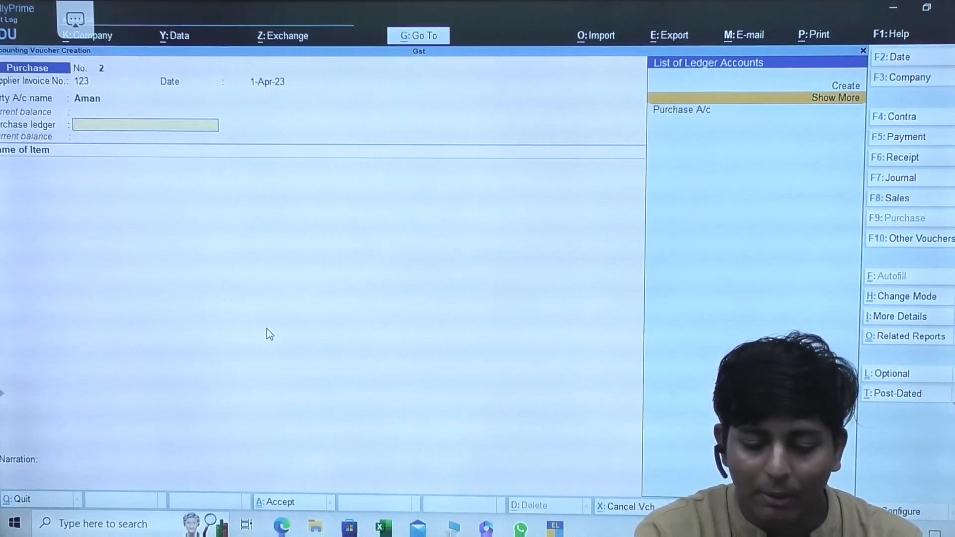
pyautogui.press('Return')
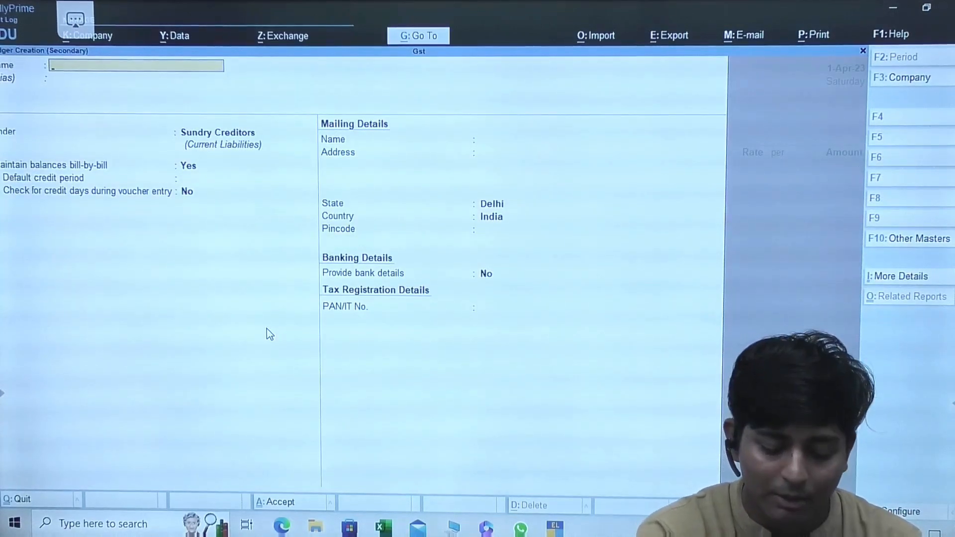
pyautogui.write('Purc')
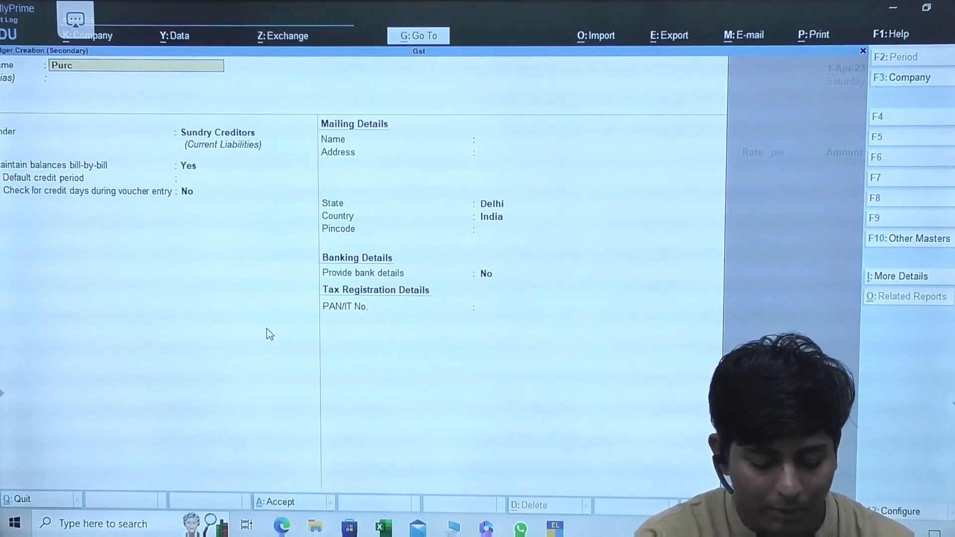
pyautogui.write('hase ')
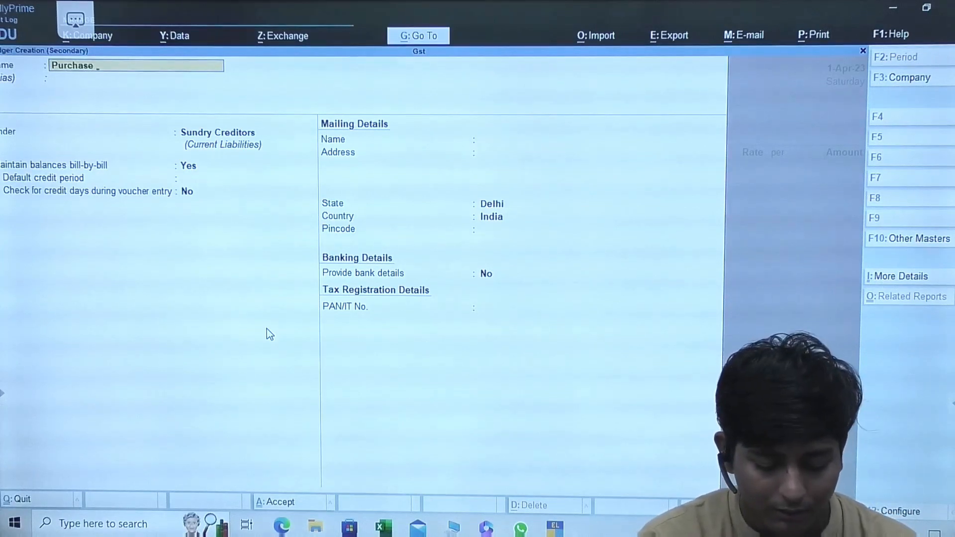
pyautogui.write('Account')
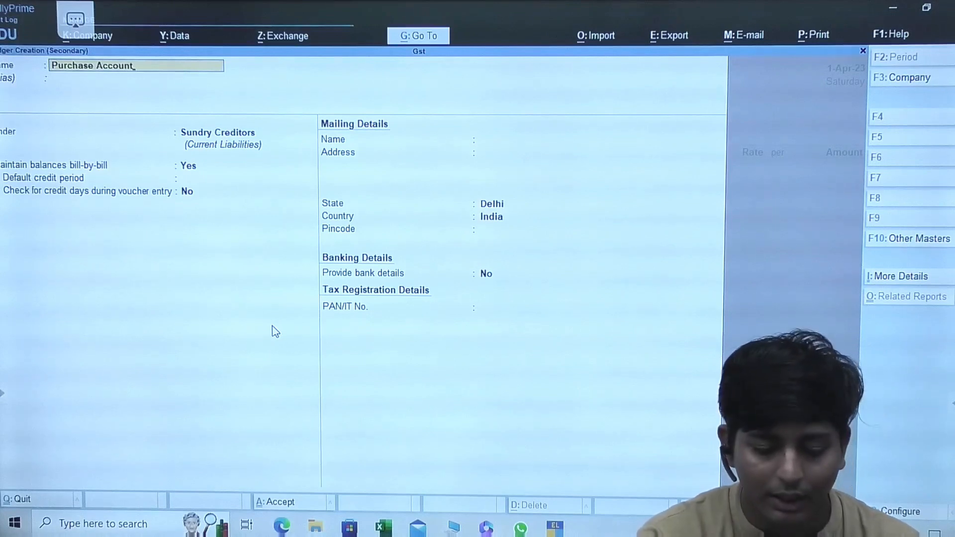
pyautogui.press('Return')
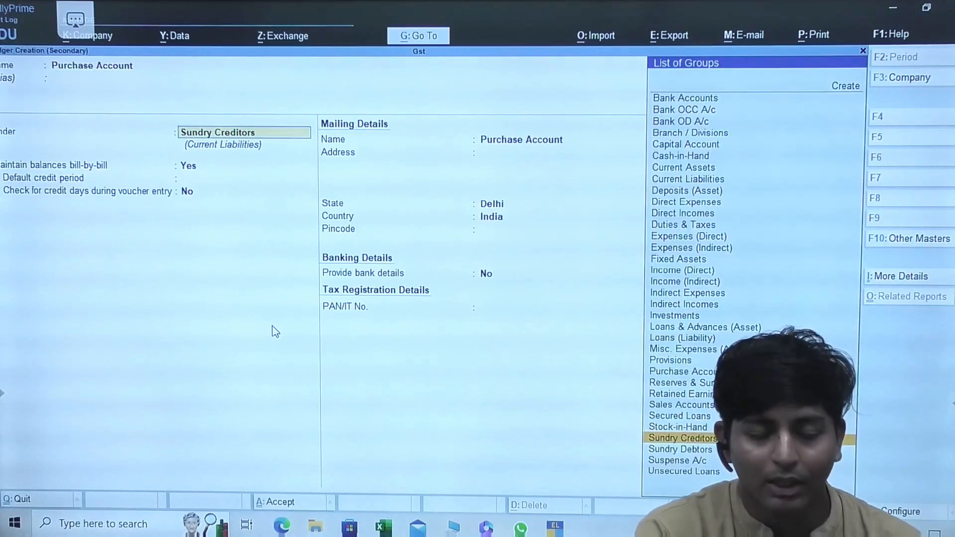
# - Place the new ledger under the Purchase Accounts group and save it with ledger type Not Applicable
pyautogui.write('Pu')
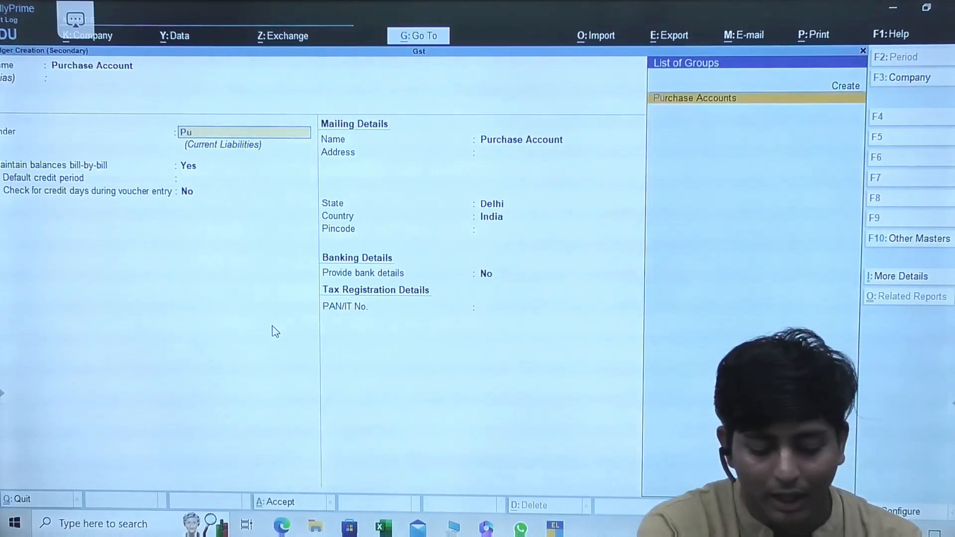
pyautogui.press('Return')
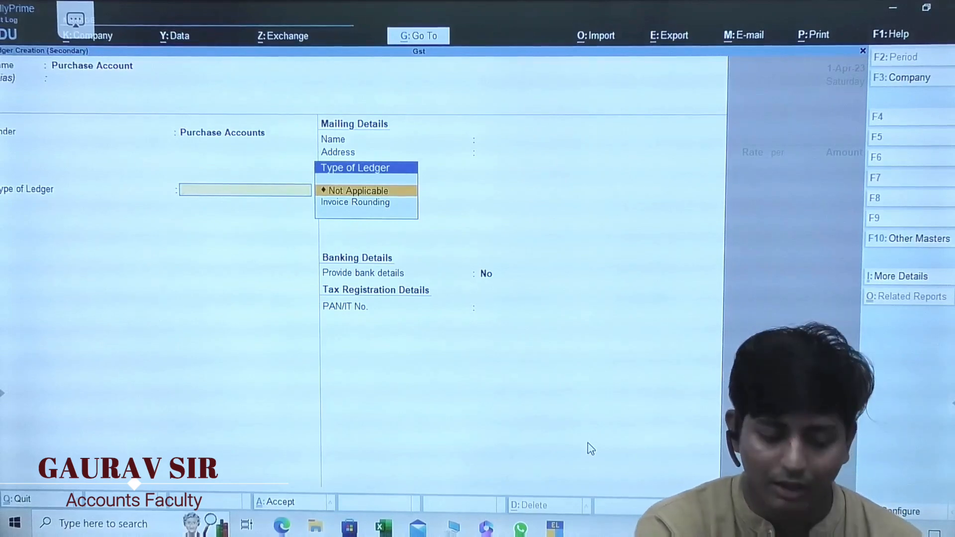
pyautogui.press('ctrl')
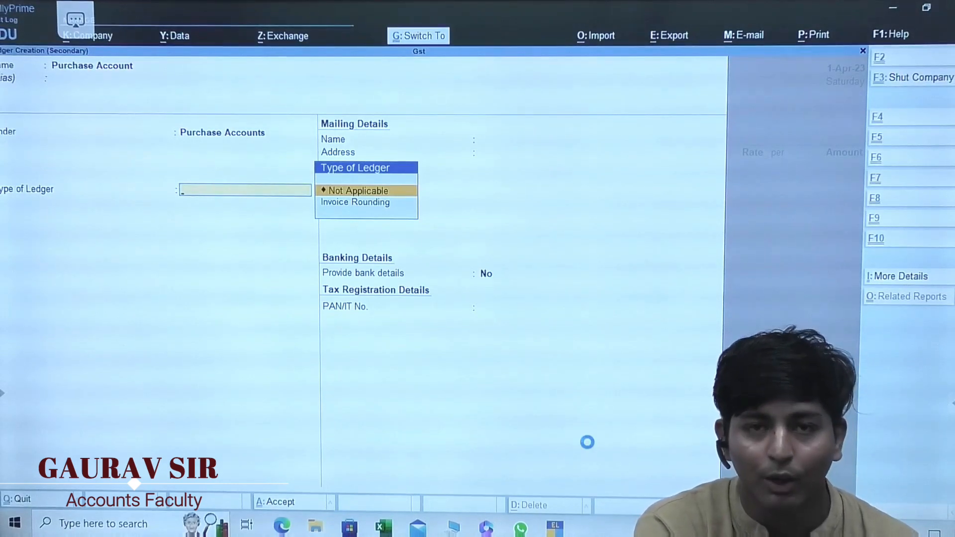
pyautogui.hotkey('ctrl', 'a')
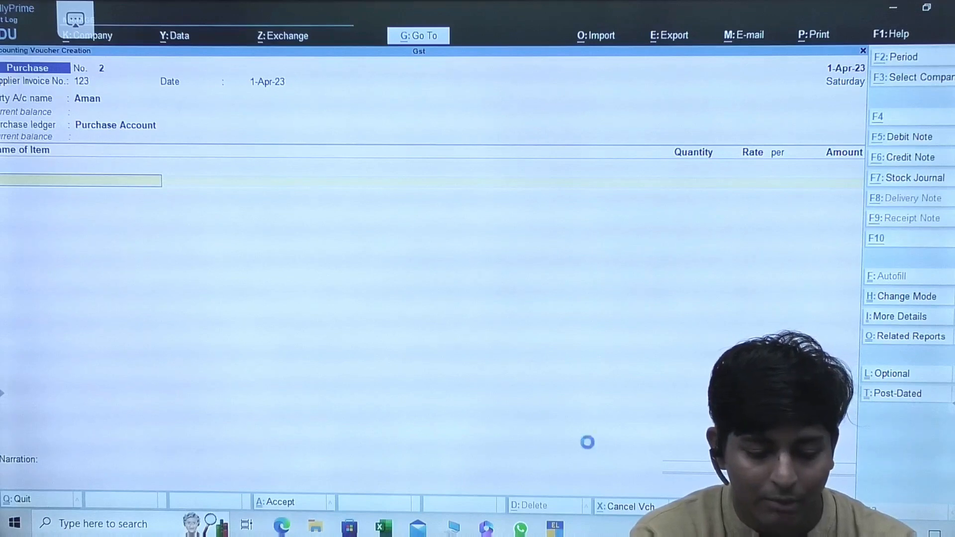
# - Create a stock item named Cloth 02 from the voucher, with no alias and Primary as its group
pyautogui.hotkey('alt', 'c')
pyautogui.write('Cl')
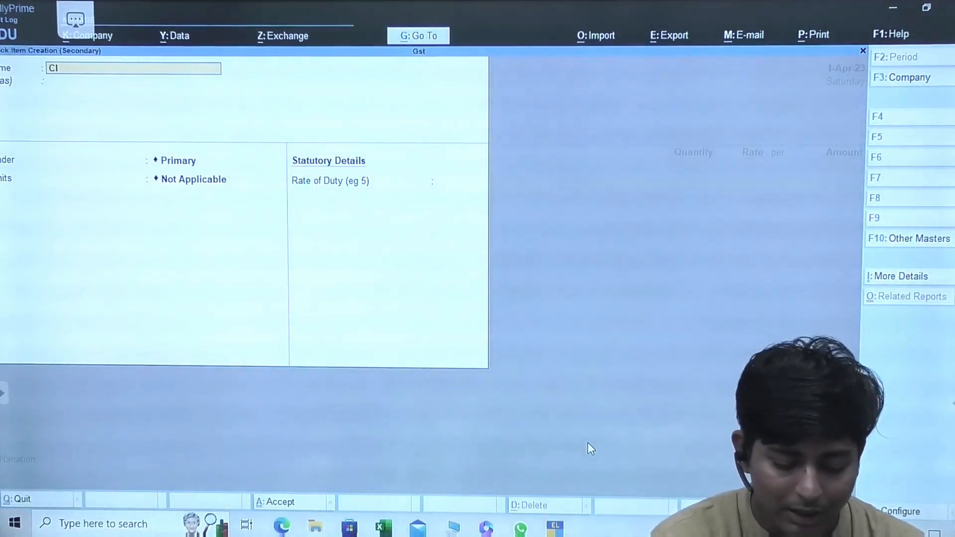
pyautogui.write('oth')
pyautogui.write(' 01')
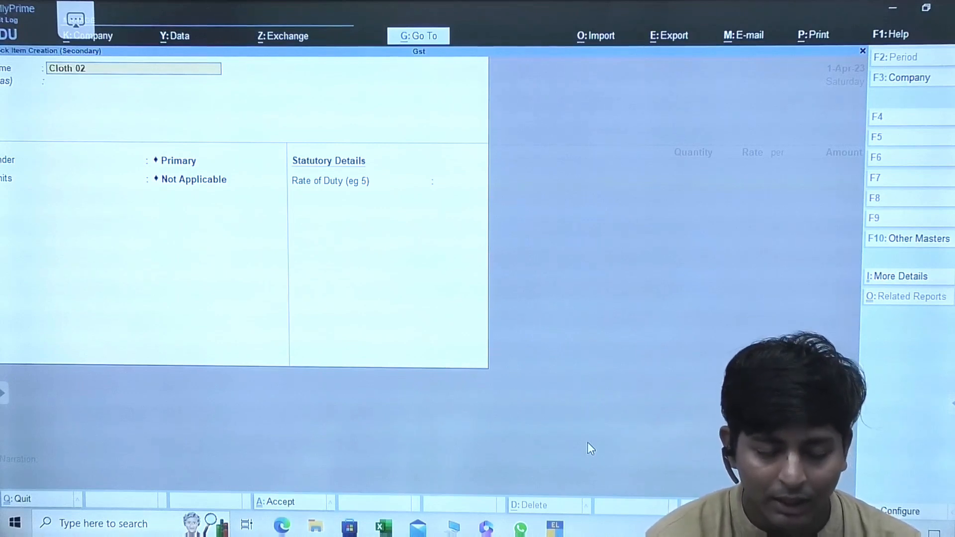
pyautogui.press('Return')
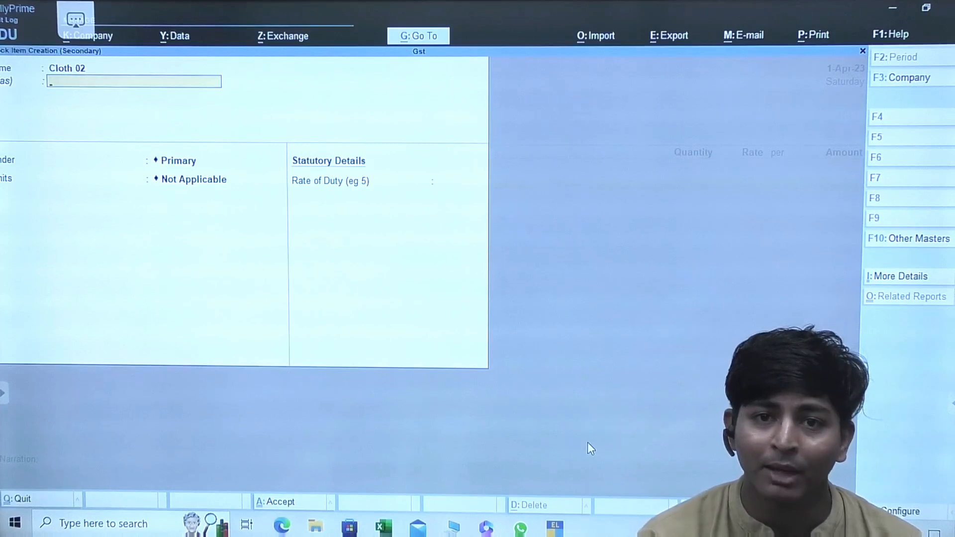
pyautogui.press('Return')
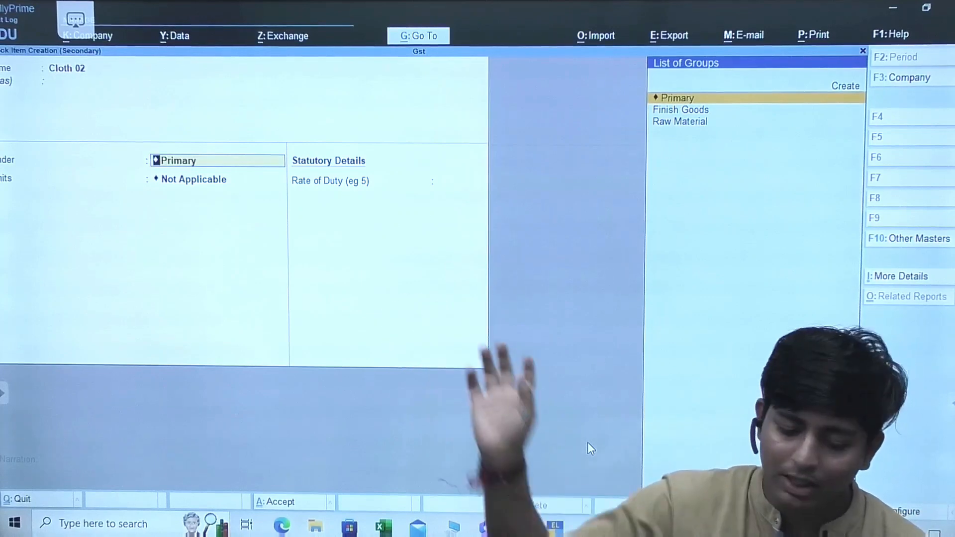
pyautogui.press('Return')
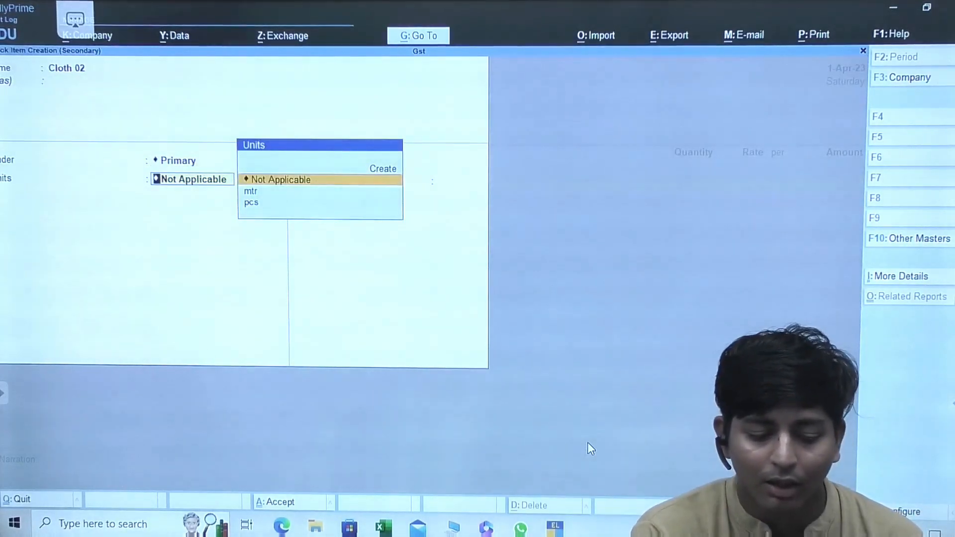
# - Create a new simple unit of measure for the stock item, with the symbol mtr1
pyautogui.press('Up')
pyautogui.press('Return')
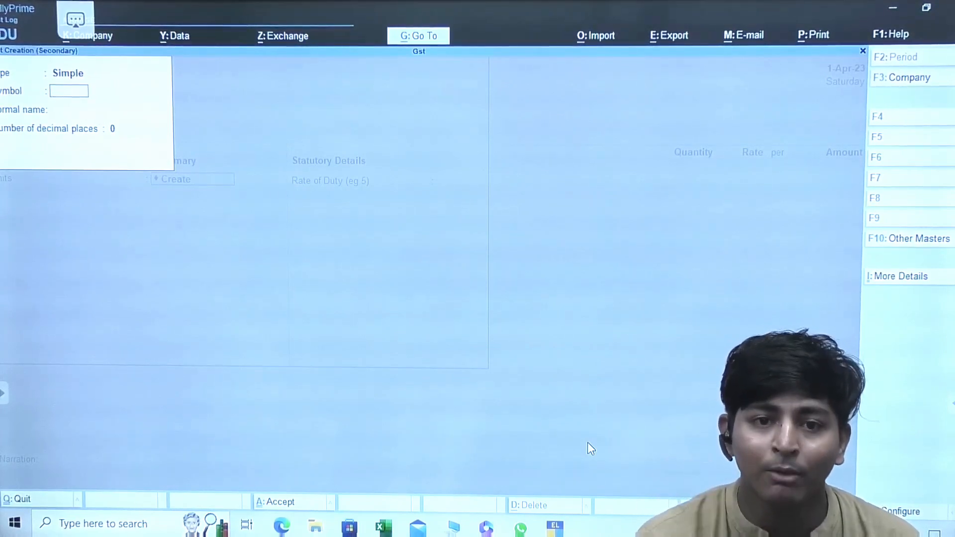
pyautogui.write('mtr')
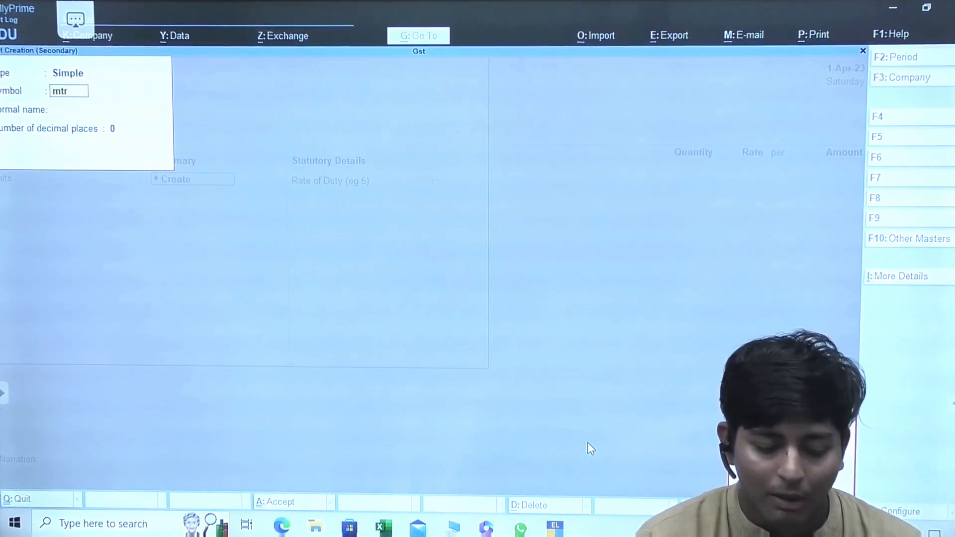
pyautogui.press('BackSpace')
pyautogui.press('BackSpace')
pyautogui.press('BackSpace')
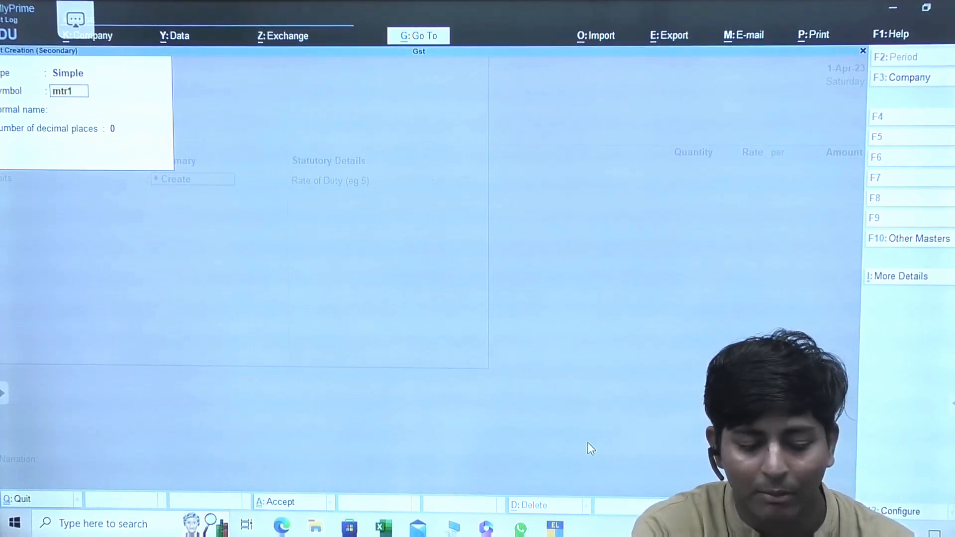
pyautogui.write('mtr1')
pyautogui.press('Return')
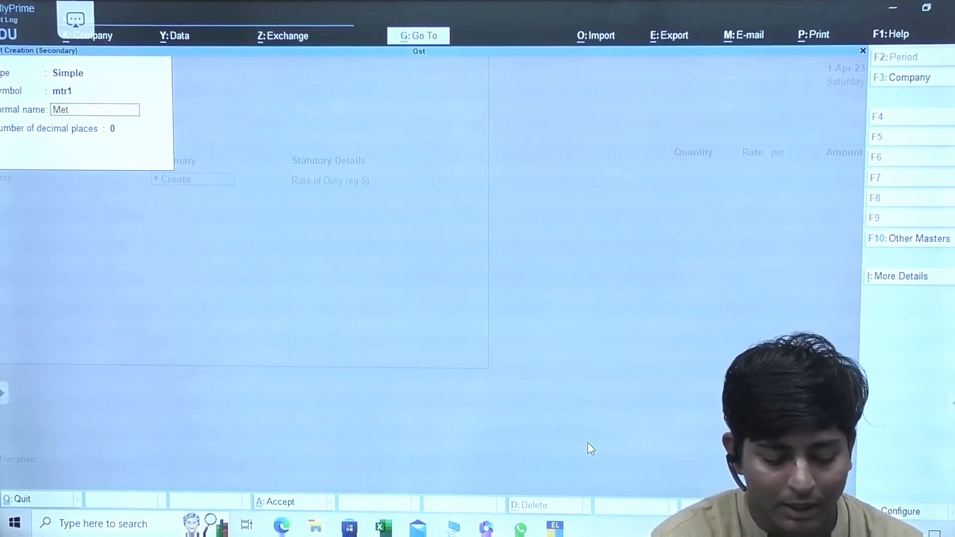
# - Try to save the mtr1 unit with the formal name Meter and 3 decimal places, and leave its creation form
pyautogui.press('Return')
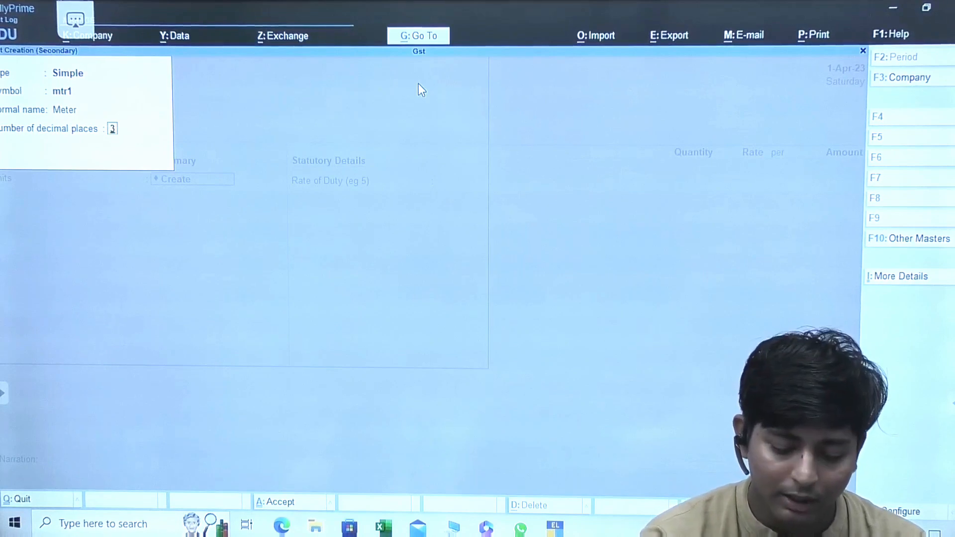
pyautogui.press('Return')
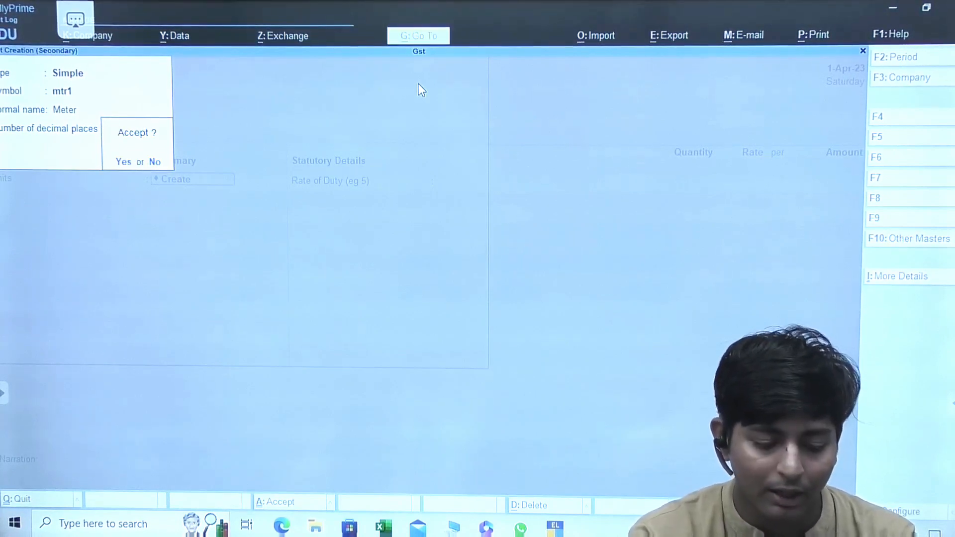
pyautogui.press('Return')
pyautogui.press('Return')
pyautogui.press('Return')
pyautogui.press('Return')
pyautogui.press('Return')
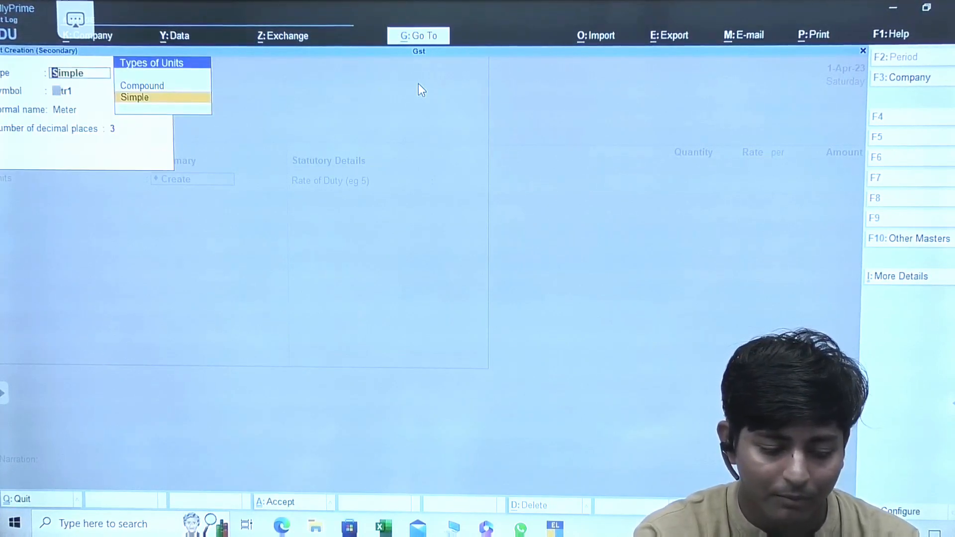
pyautogui.press('Return')
pyautogui.press('Return')
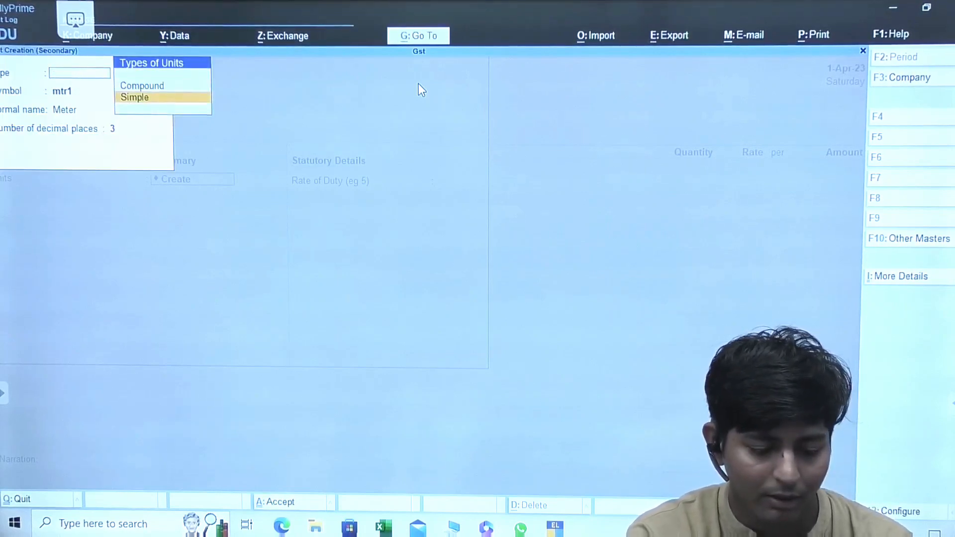
pyautogui.press('Escape')
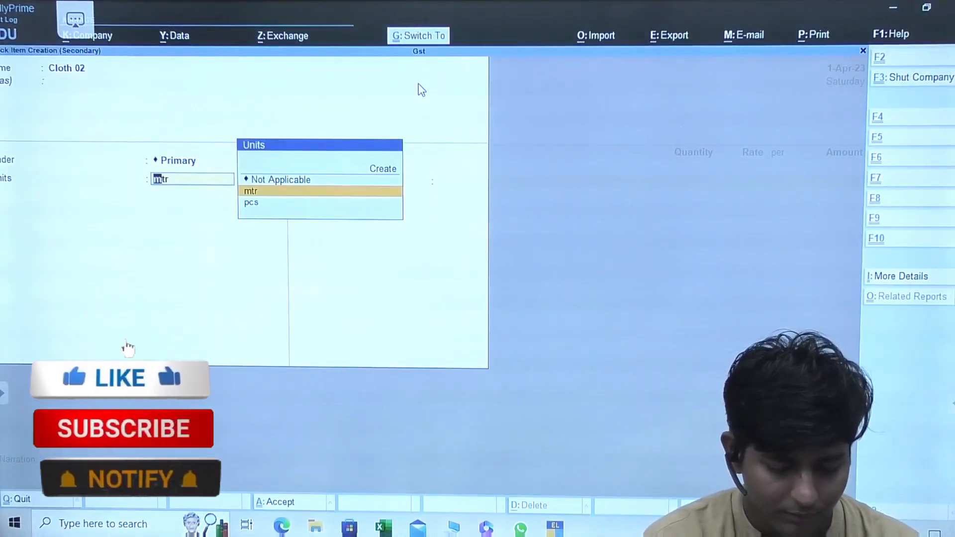
# - Alter the existing mtr unit to have the formal name Meter, and use it as the unit of Cloth 02
pyautogui.hotkey('ctrl', 'Return')
pyautogui.press('Return')
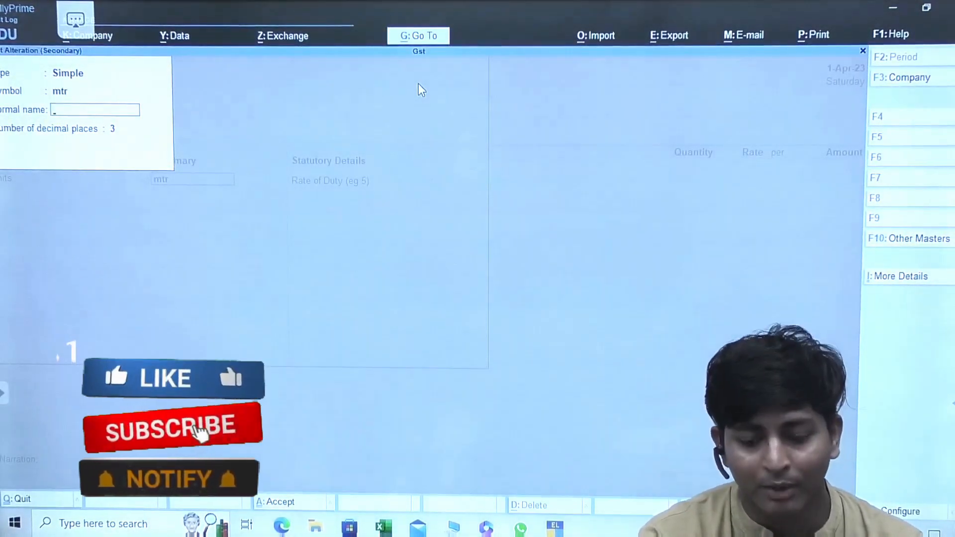
pyautogui.write('Meter')
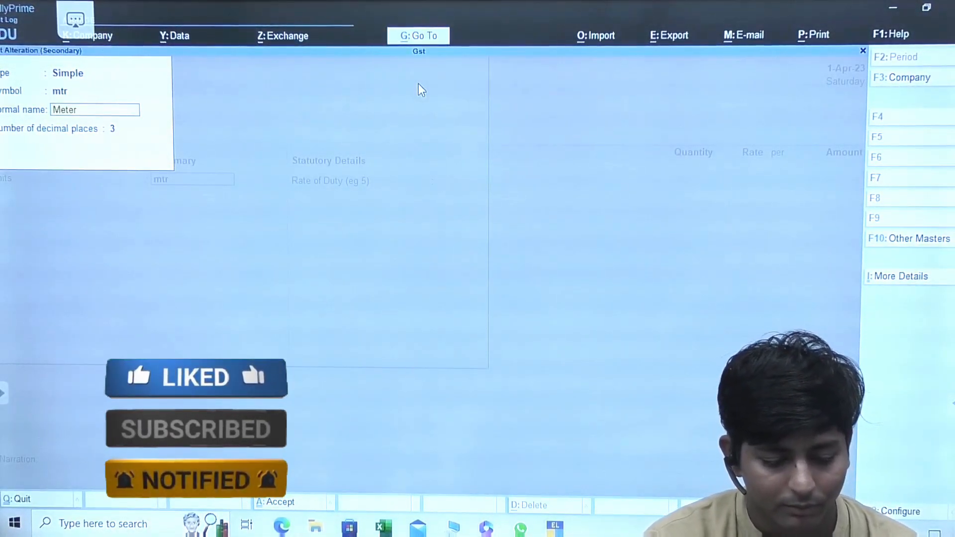
pyautogui.press('Return')
pyautogui.press('Return')
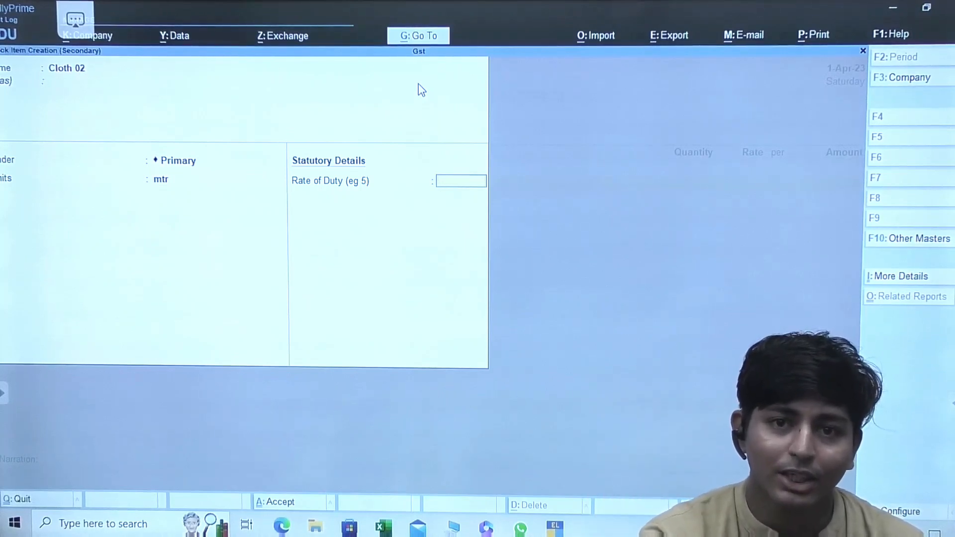
# - Set the rate of duty to 0 for Cloth 02 and save the stock item
pyautogui.press('ctrl')
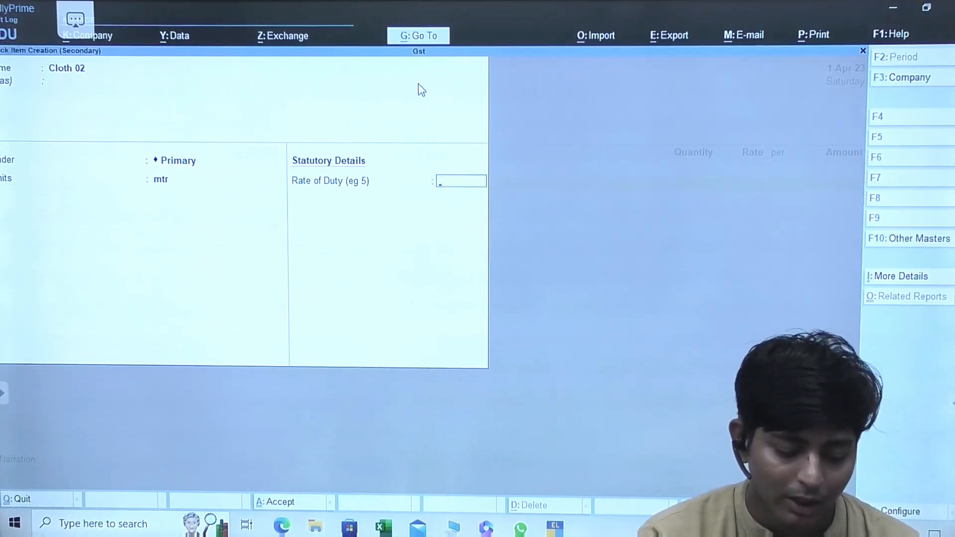
pyautogui.press('ctrl')
pyautogui.write('0')
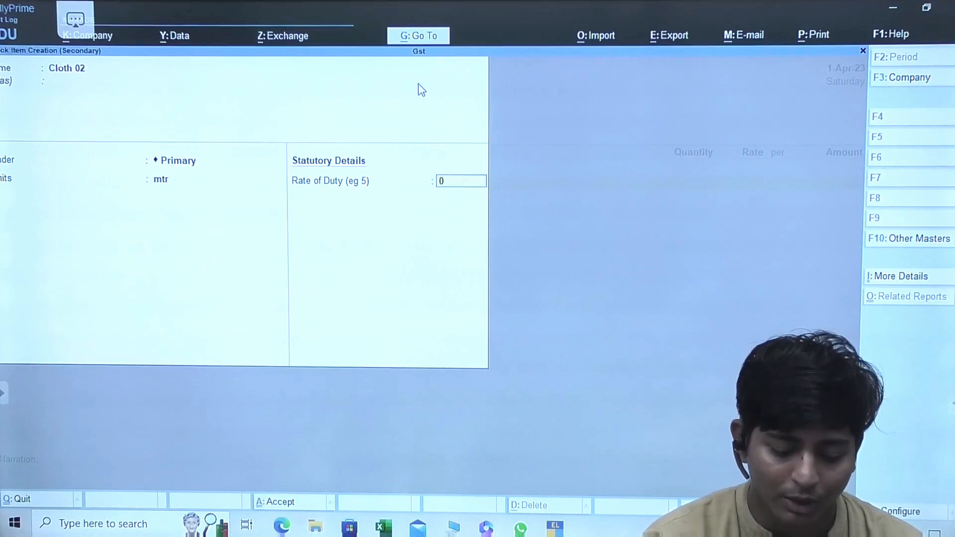
pyautogui.press('Return')
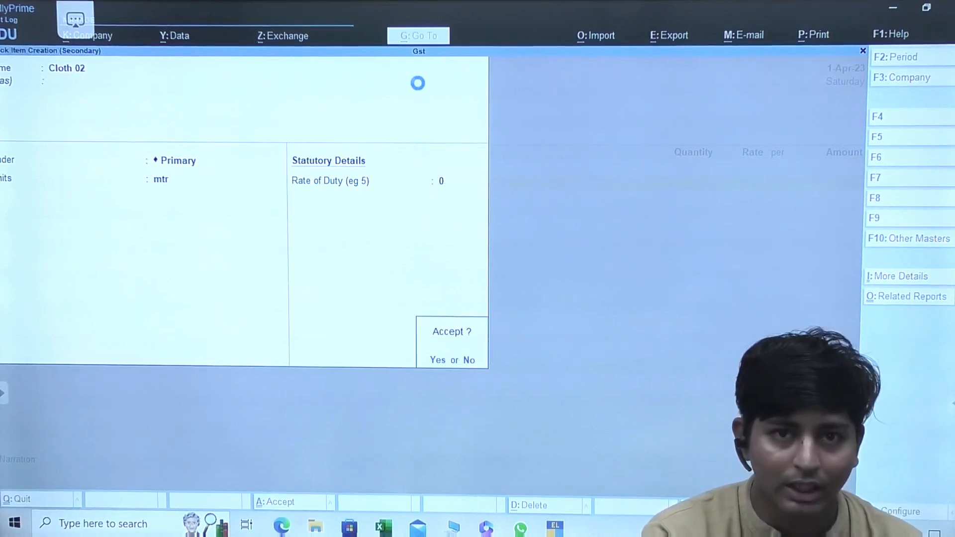
pyautogui.press('Return')
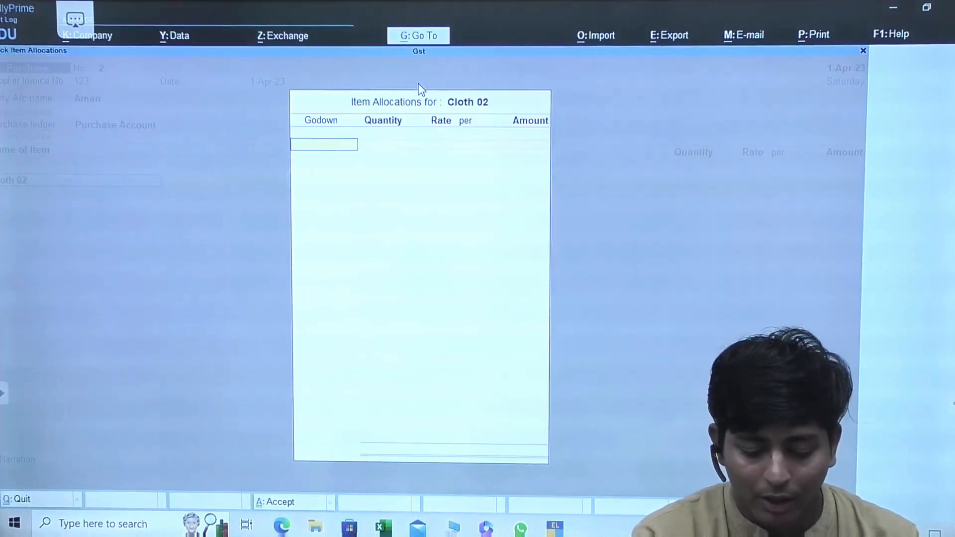
# - Allocate 1000 mtr of Cloth 02 to the Main Location godown at a rate of 50 per mtr and accept the item line
pyautogui.write('M')
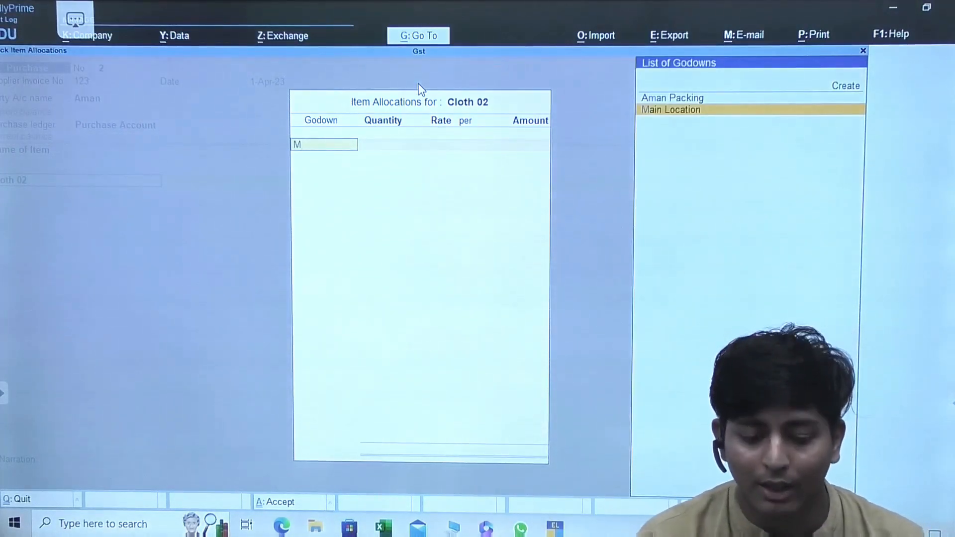
pyautogui.press('Return')
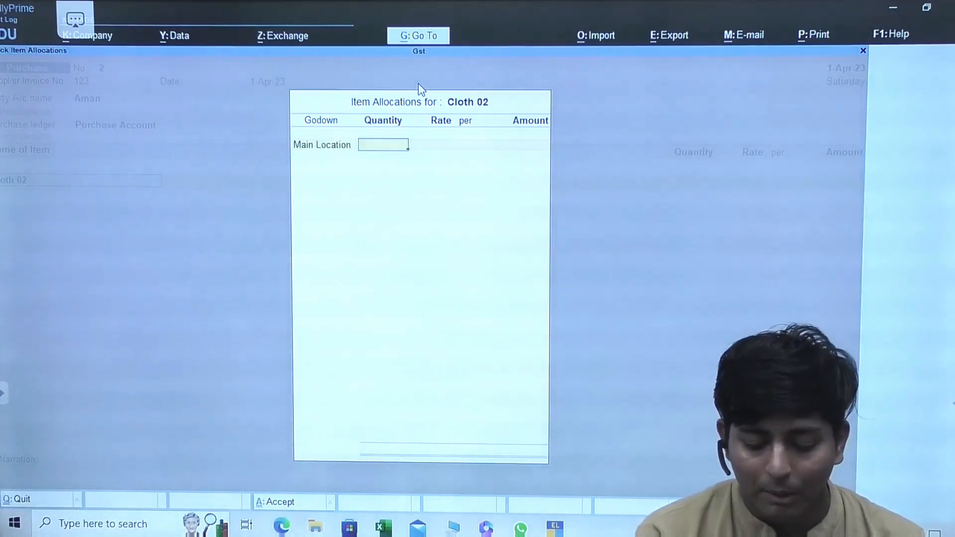
pyautogui.write('1,000')
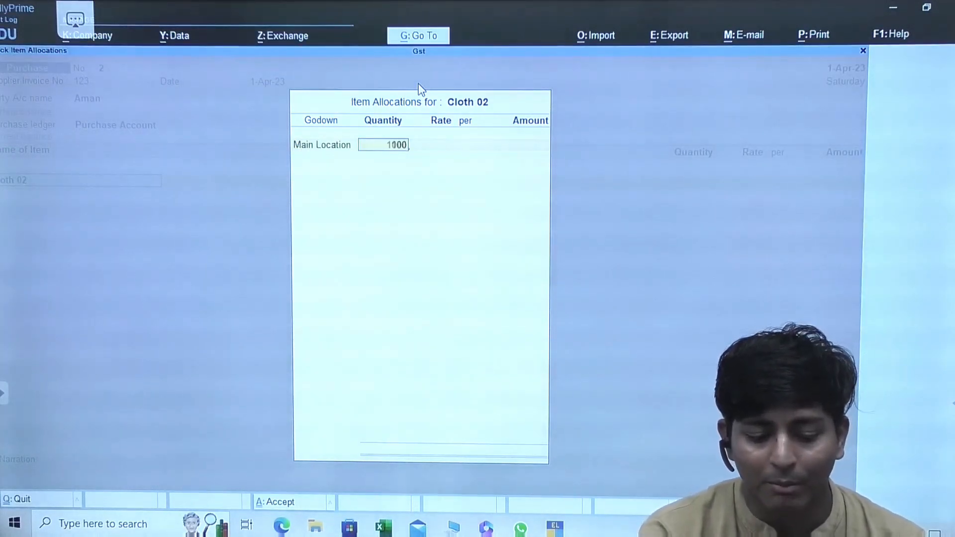
pyautogui.press('Return')
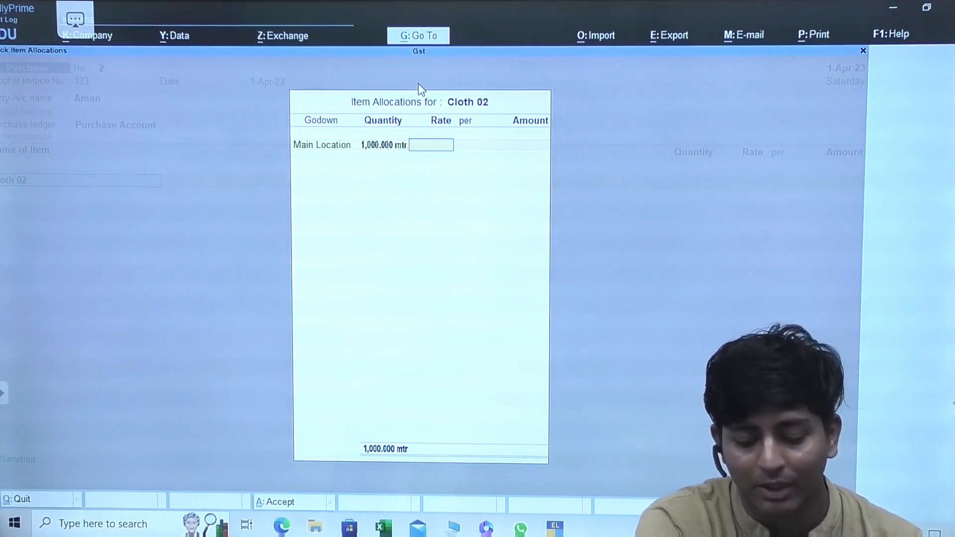
pyautogui.write('50')
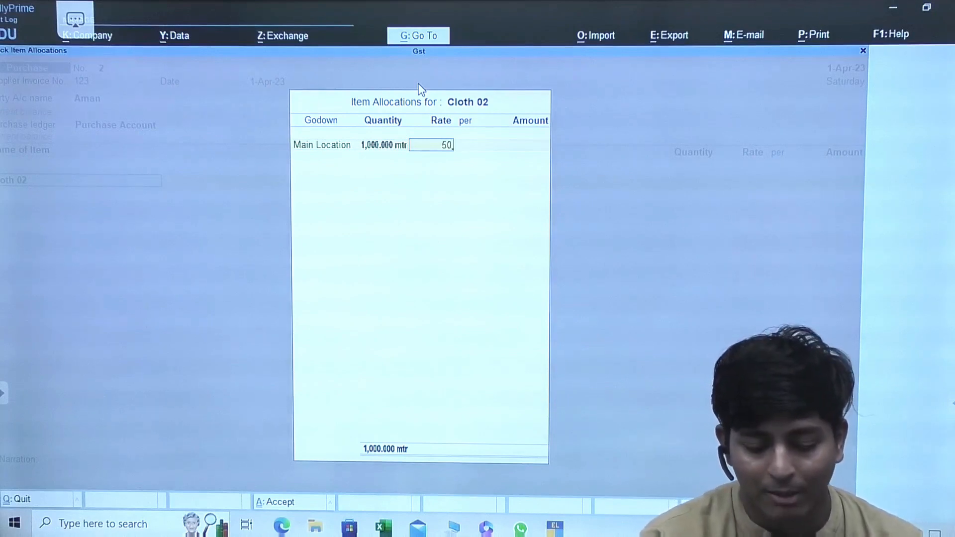
pyautogui.press('Return')
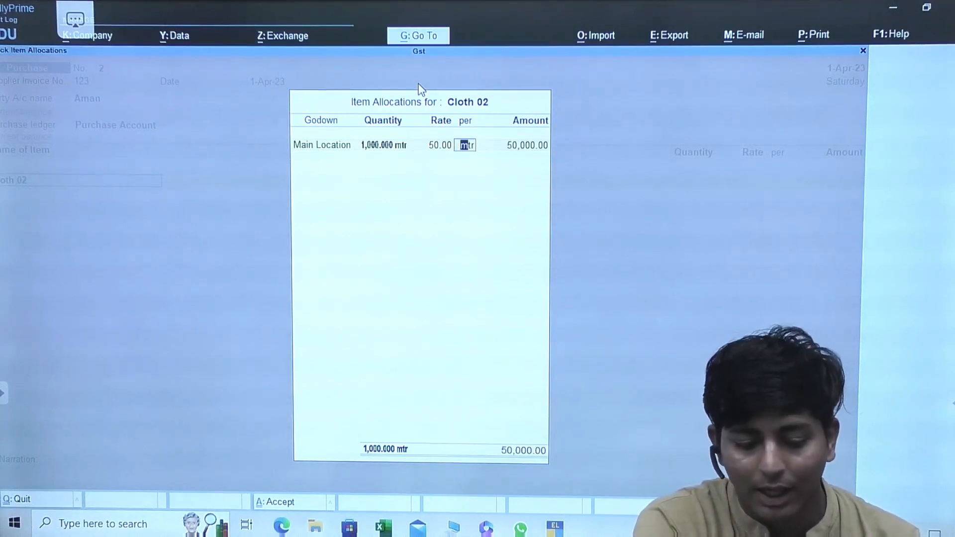
pyautogui.press('Return')
pyautogui.press('Return')
pyautogui.press('Return')
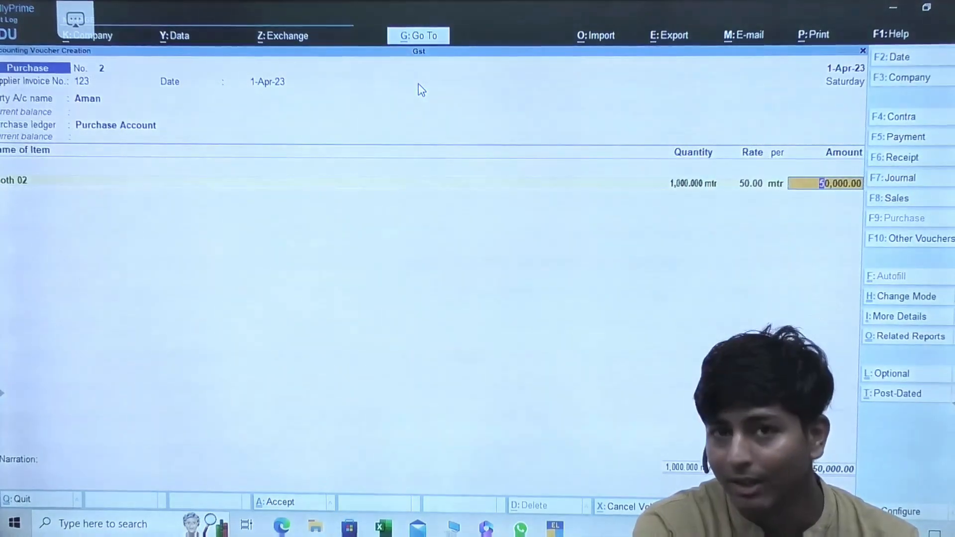
pyautogui.press('Return')
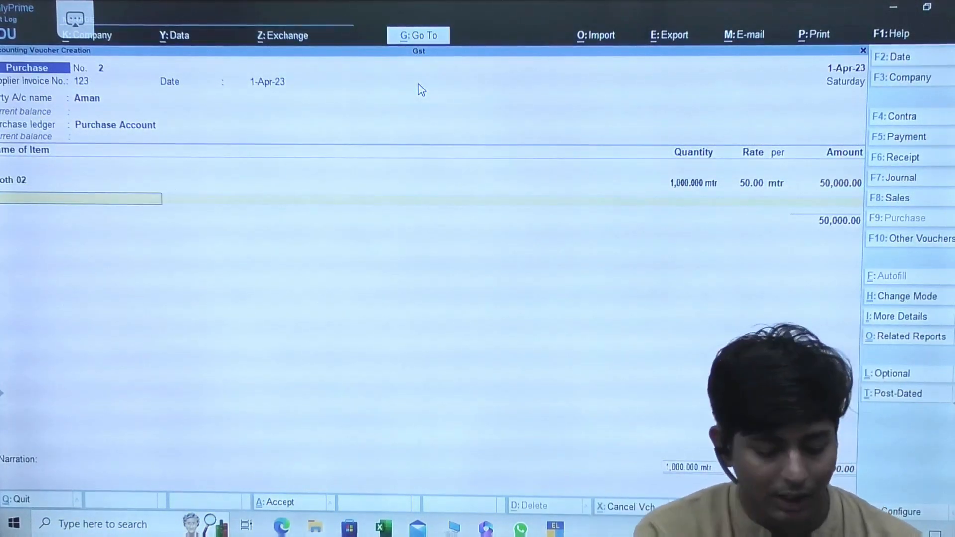
# - Create a second stock item from the voucher named Button 01, with no alias and Primary as its group
pyautogui.hotkey('alt', 'c')
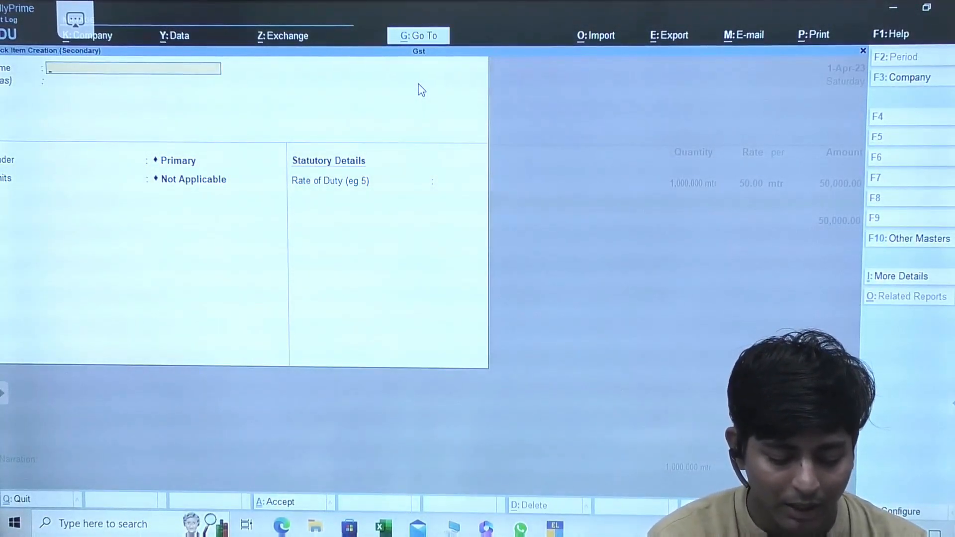
pyautogui.write('Button')
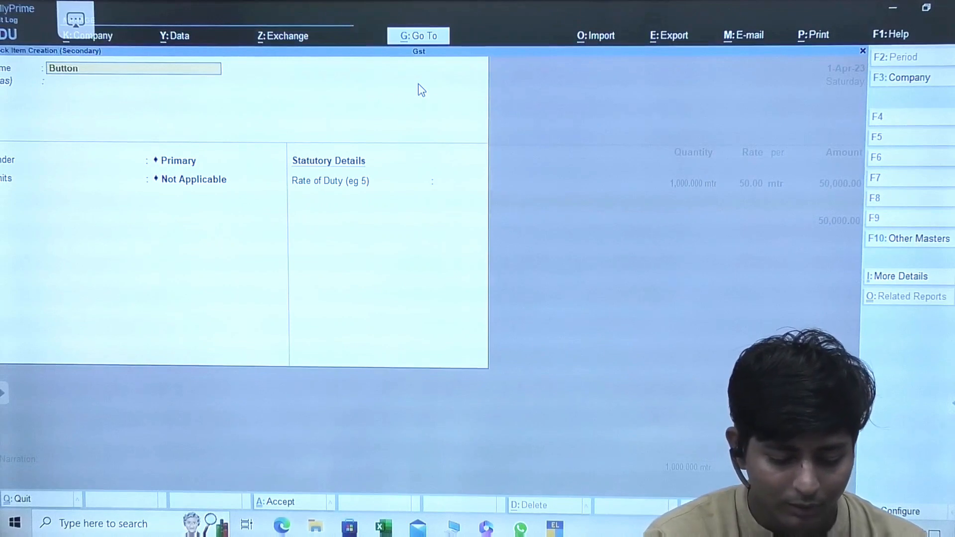
pyautogui.write(' 01')
pyautogui.press('Return')
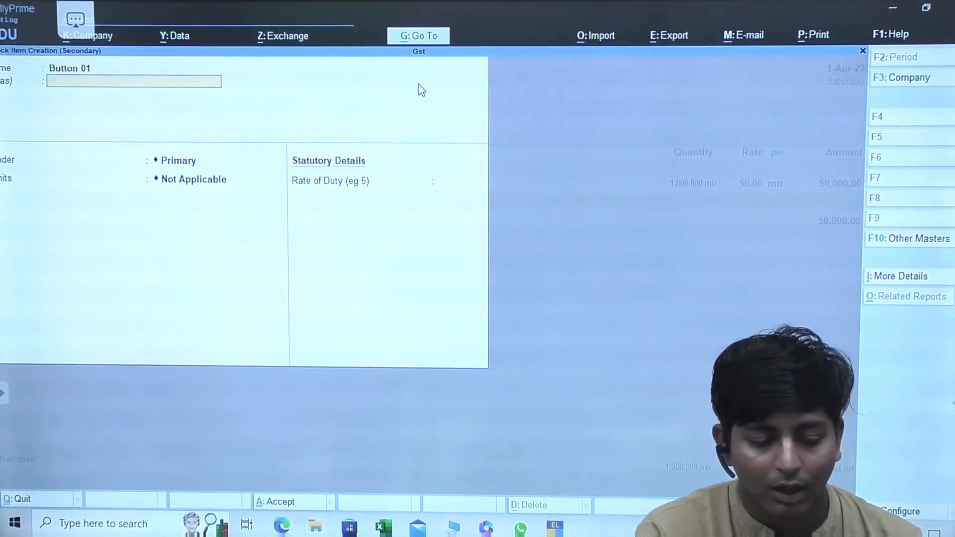
pyautogui.press('Return')
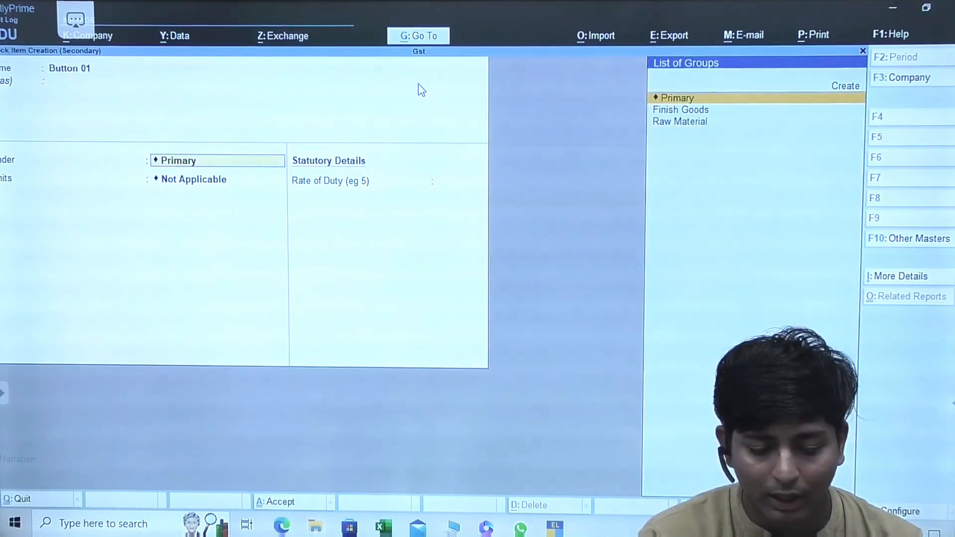
pyautogui.press('Return')
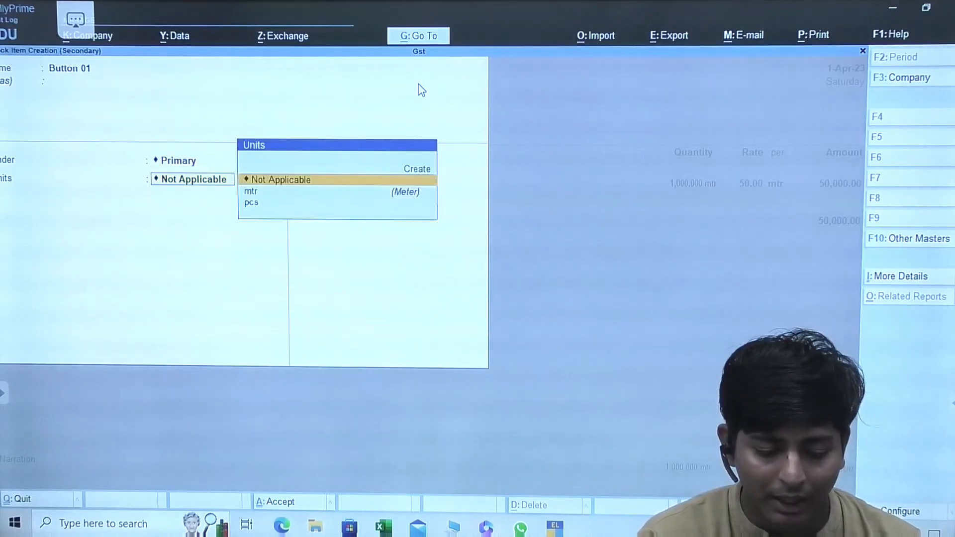
# - Choose pcs as the unit of Button 01 and save the item with the rate of duty left blank
pyautogui.press('Down')
pyautogui.press('Down')
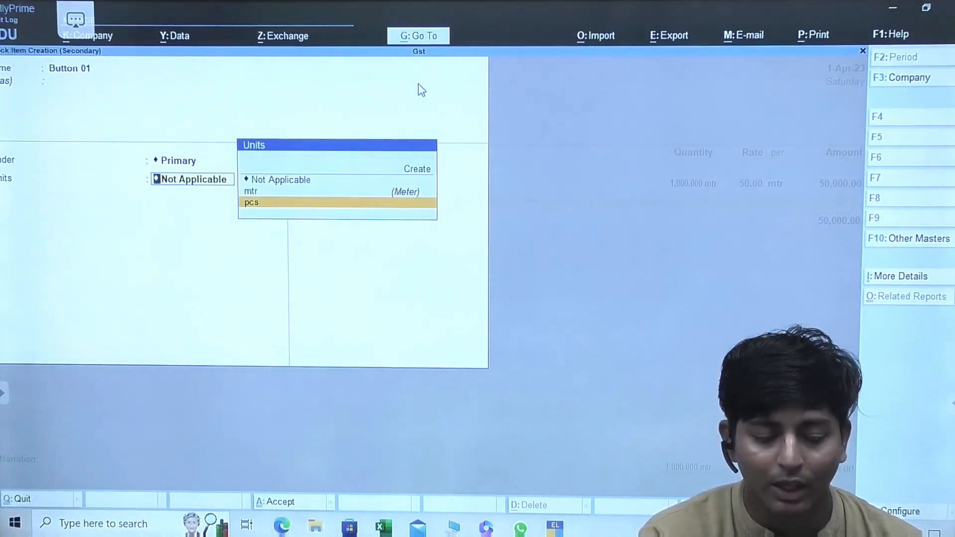
pyautogui.press('Return')
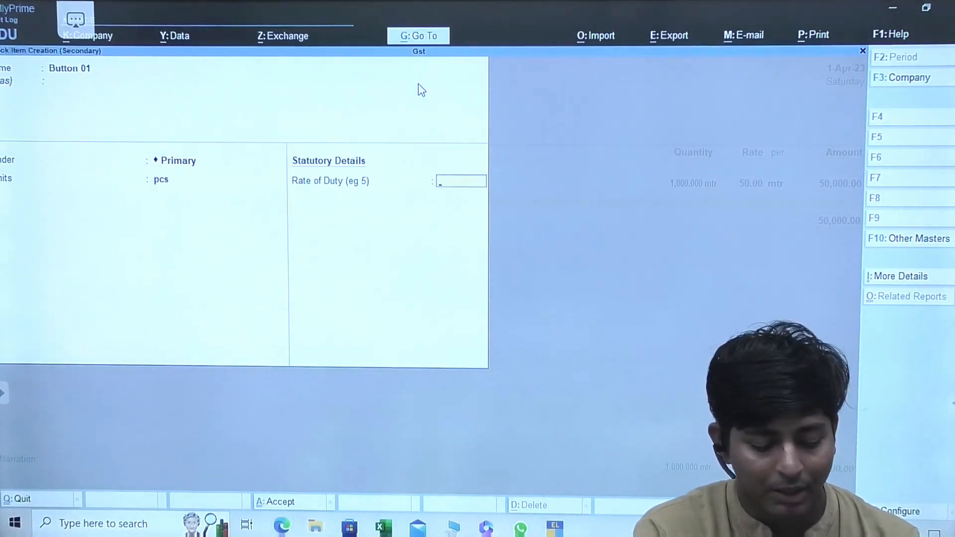
pyautogui.press('ctrl')
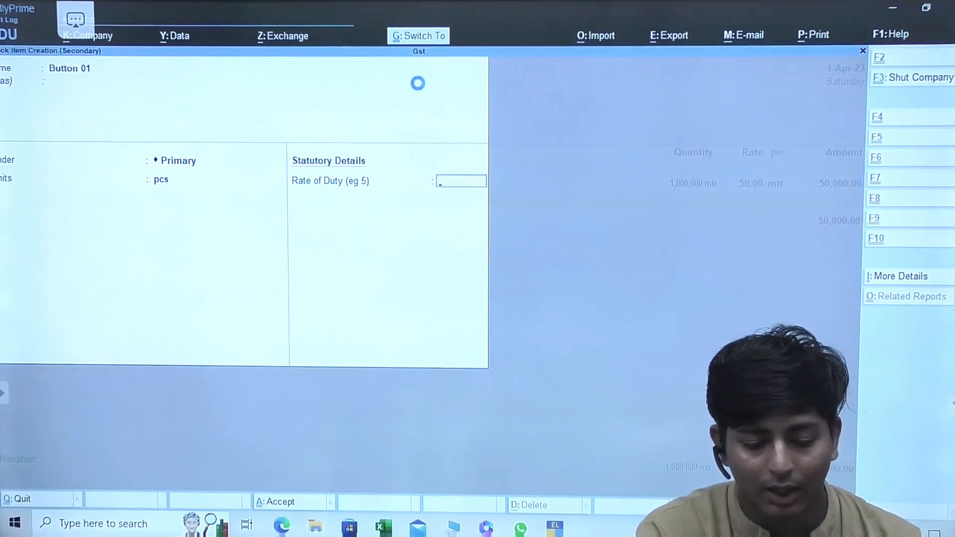
pyautogui.hotkey('ctrl', 'a')
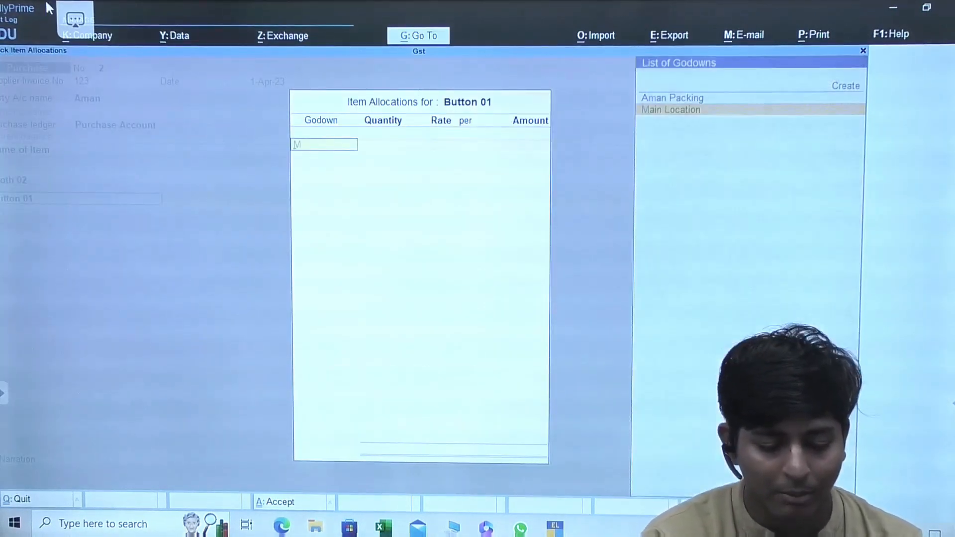
# - Allocate 1000 pcs of Button 01 to the Main Location godown at a rate of 2 per pcs and finish the item list
pyautogui.write('Ma')
pyautogui.press('Return')
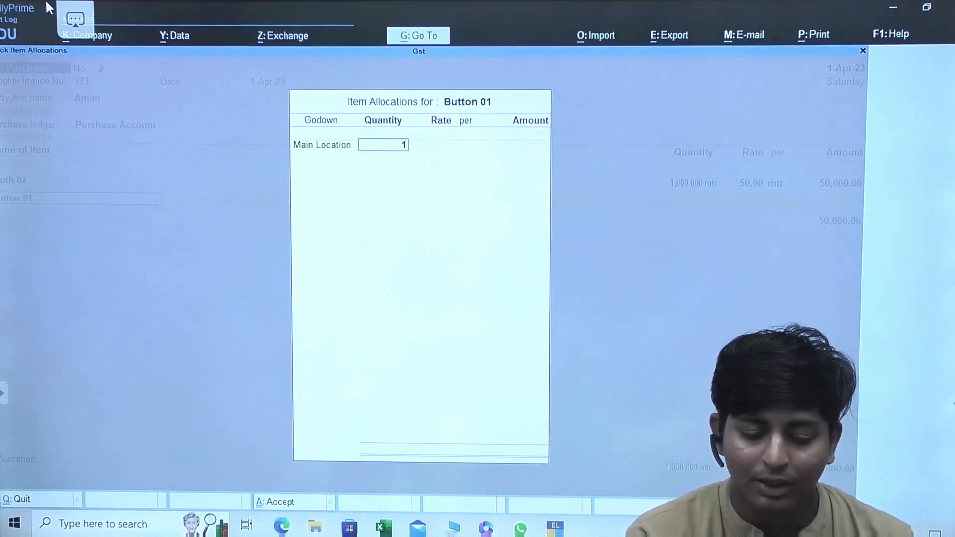
pyautogui.write('000')
pyautogui.press('Return')
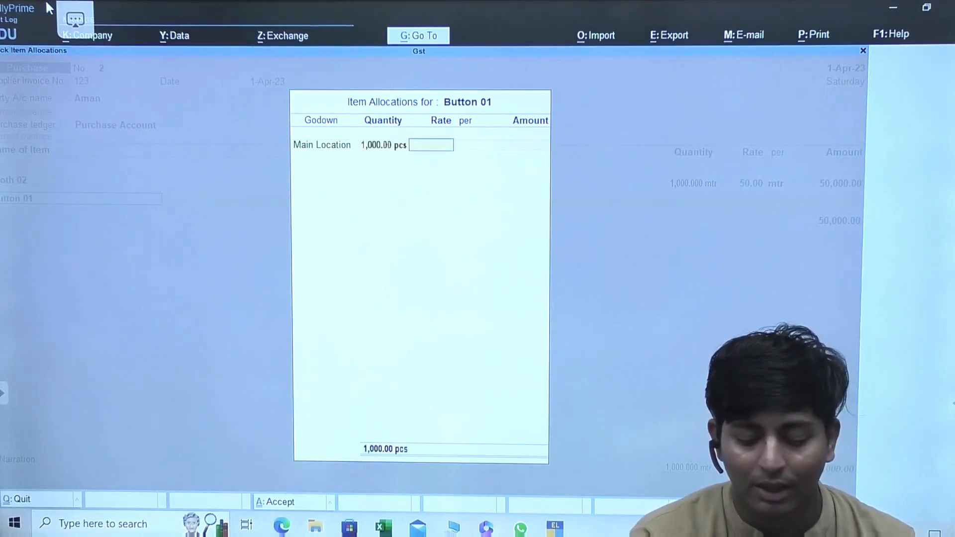
pyautogui.write('2')
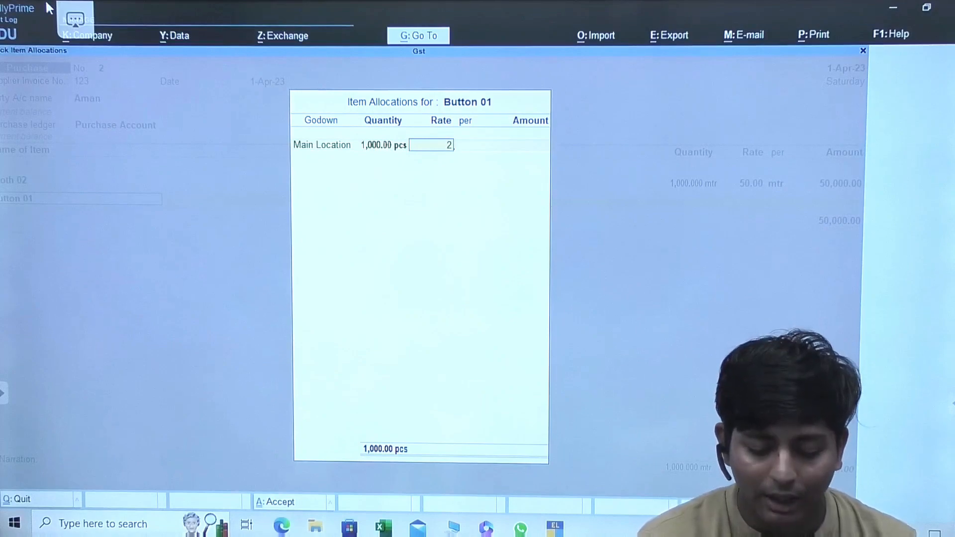
pyautogui.press('Return')
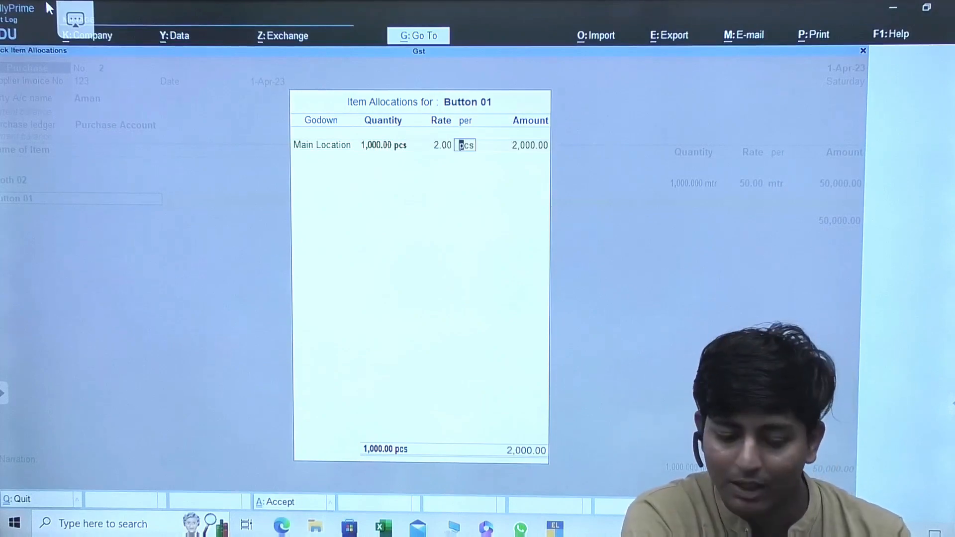
pyautogui.press('Return')
pyautogui.press('Return')
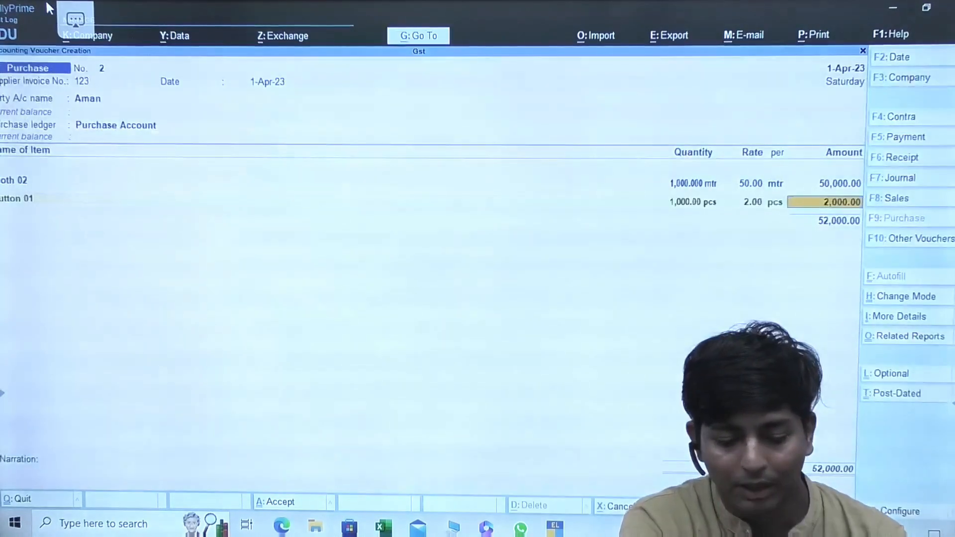
pyautogui.press('Return')
pyautogui.press('Return')
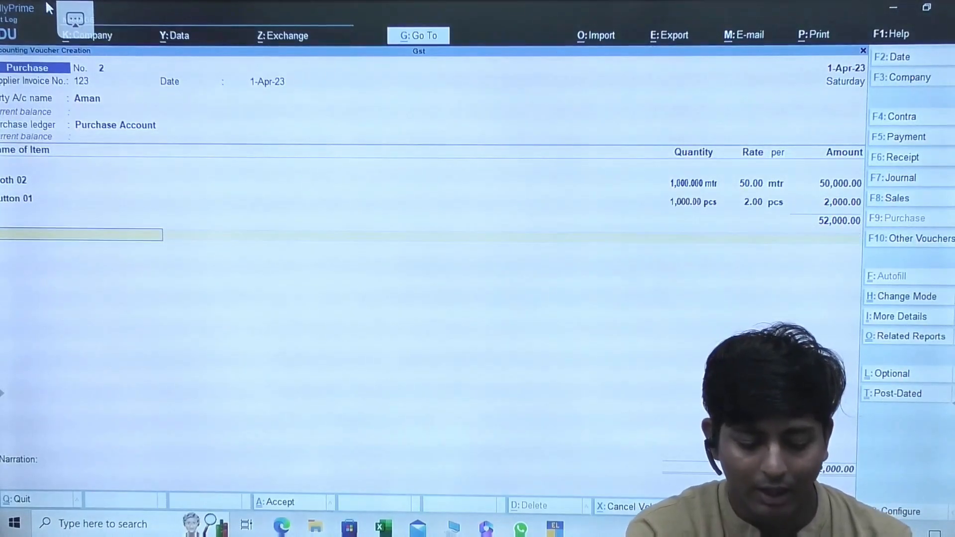
# - Save the completed purchase voucher with its Cloth 02 and Button 01 lines and reopen it for alteration
pyautogui.press('ctrl')
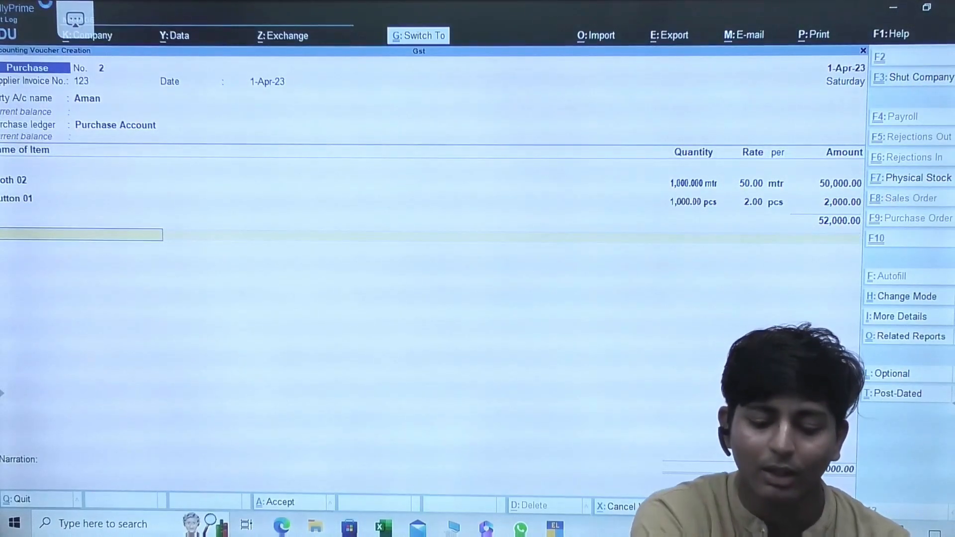
pyautogui.hotkey('ctrl', 'a')
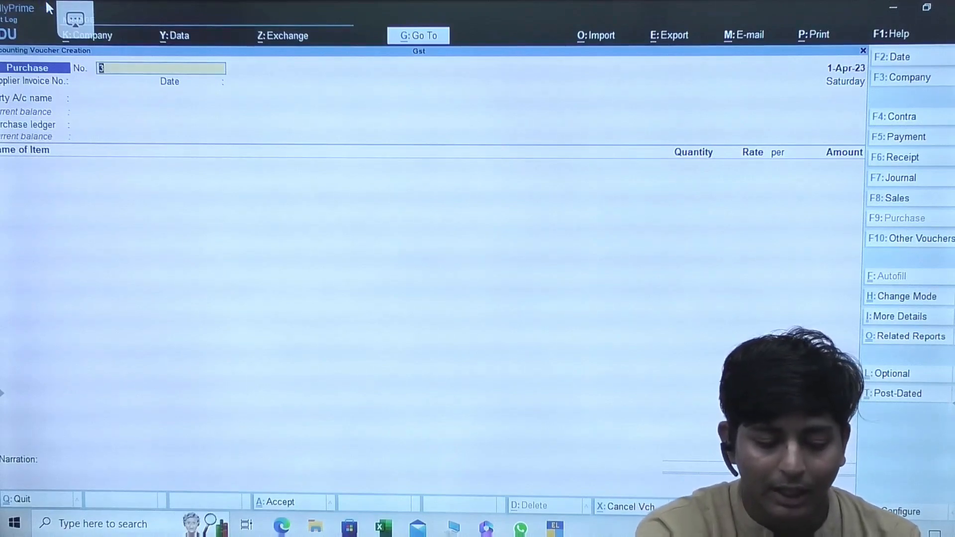
pyautogui.press('pageup')
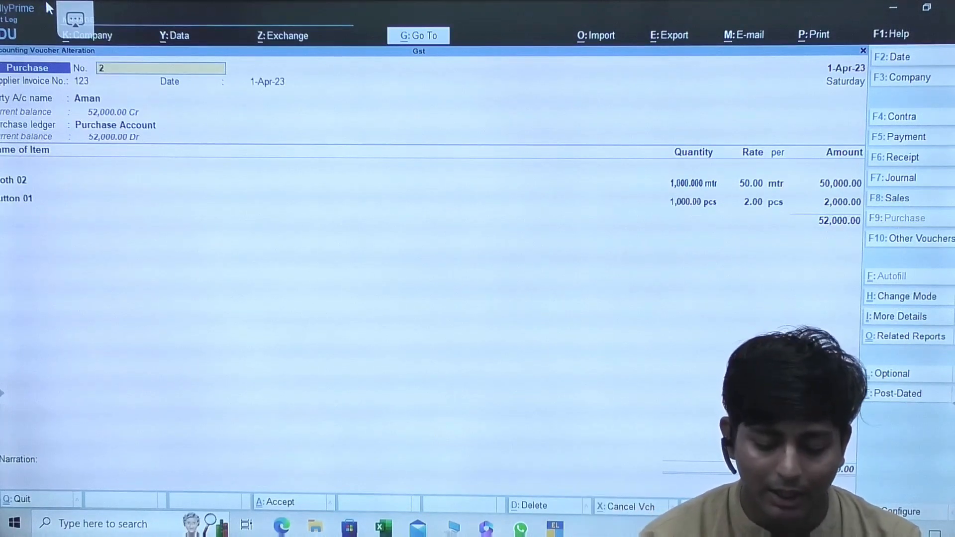
# - Review the saved voucher's supplier and purchase ledger details and the godown allocation of Cloth 02, keeping all entries
pyautogui.press('Return')
pyautogui.press('Return')
pyautogui.press('Return')
pyautogui.press('Return')
pyautogui.press('Return')
pyautogui.press('Return')
pyautogui.press('Return')
pyautogui.press('Return')
pyautogui.press('Return')
pyautogui.press('Return')
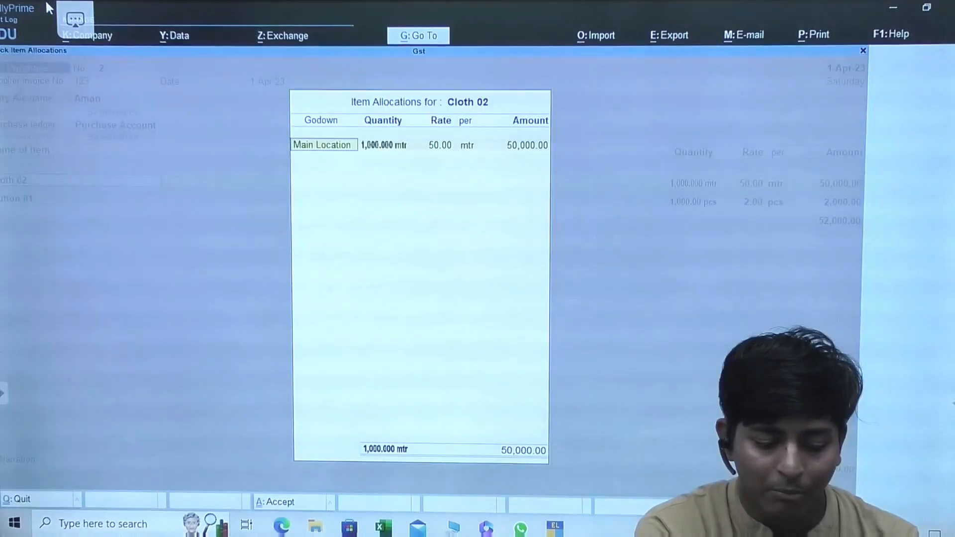
pyautogui.press('Return')
pyautogui.press('Return')
pyautogui.press('Return')
pyautogui.press('Return')
pyautogui.press('Return')
pyautogui.press('Return')
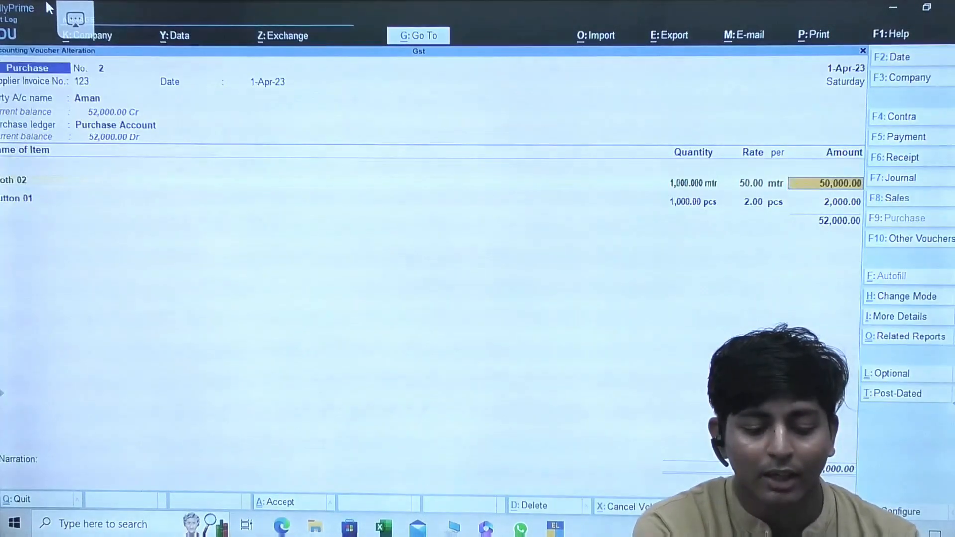
# - Review the Button 01 line and its Main Location allocation, keeping the quantity, rate and amount
pyautogui.press('Return')
pyautogui.press('Return')
pyautogui.press('Return')
pyautogui.press('Return')
pyautogui.press('Return')
pyautogui.press('Return')
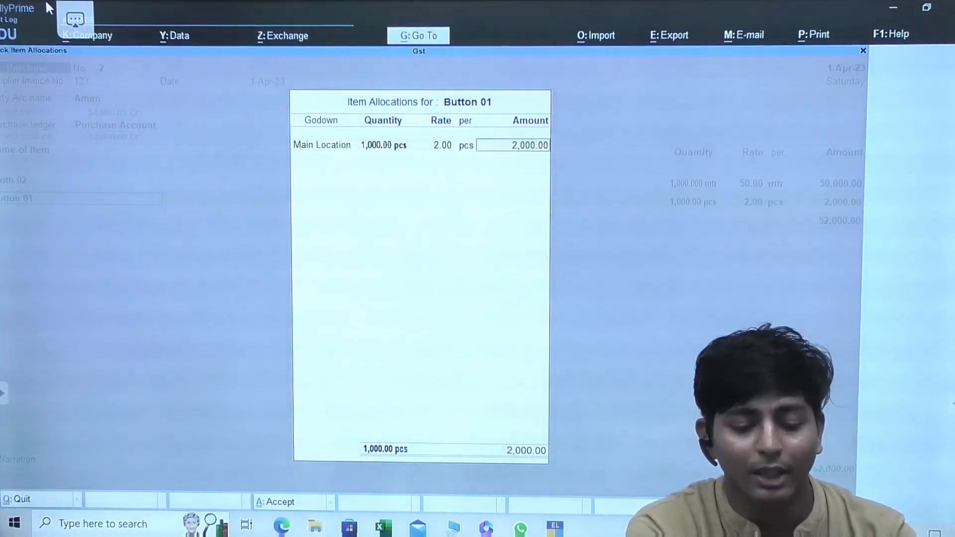
pyautogui.press('Return')
pyautogui.press('Return')
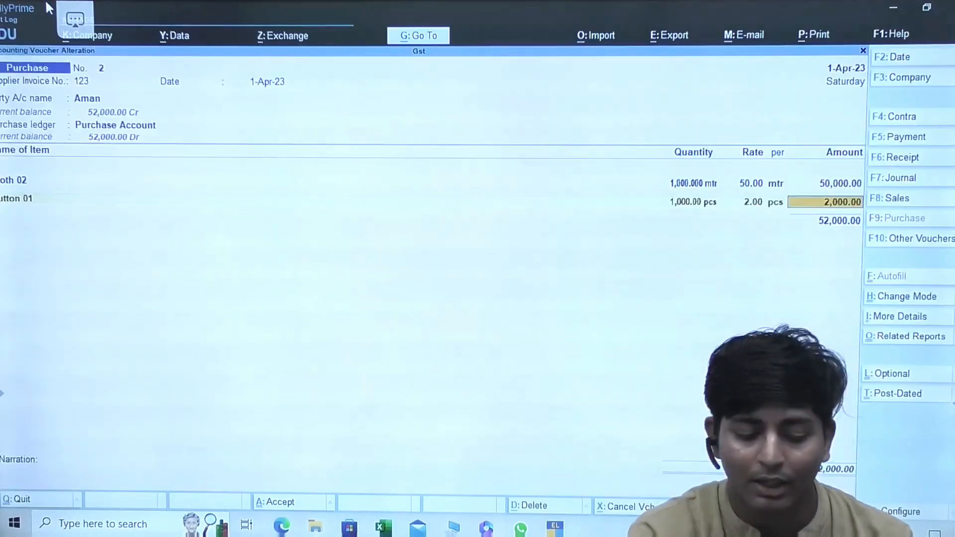
pyautogui.press('Return')
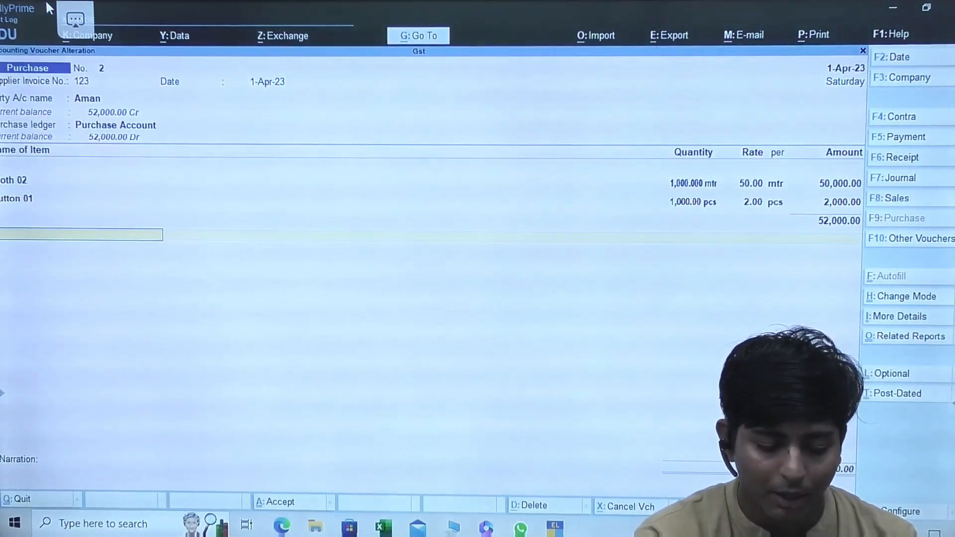
# - End the item list, accept New Ref 123 in the supplier's bill-wise details without a due date, and save the voucher with no narration
pyautogui.press('Return')
pyautogui.press('Return')
pyautogui.press('Return')
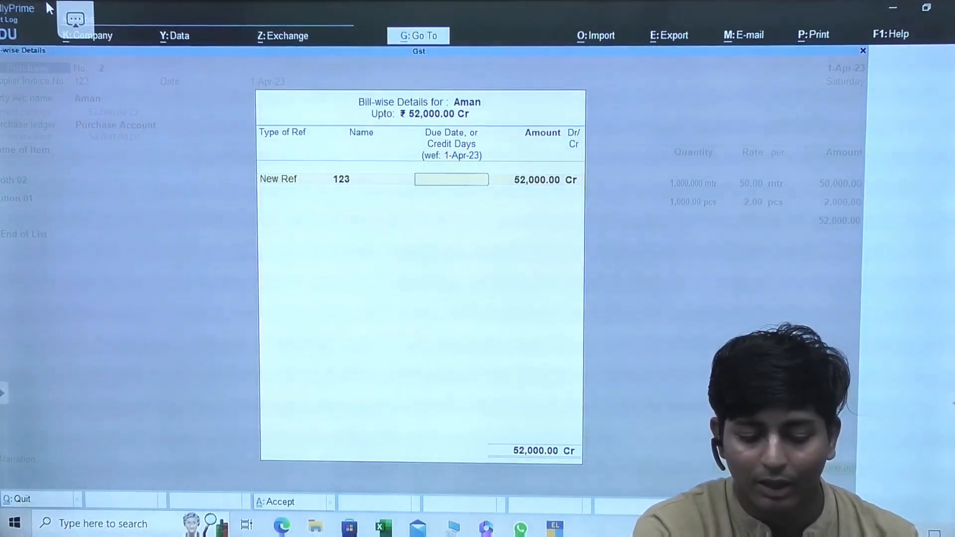
pyautogui.press('Return')
pyautogui.press('Return')
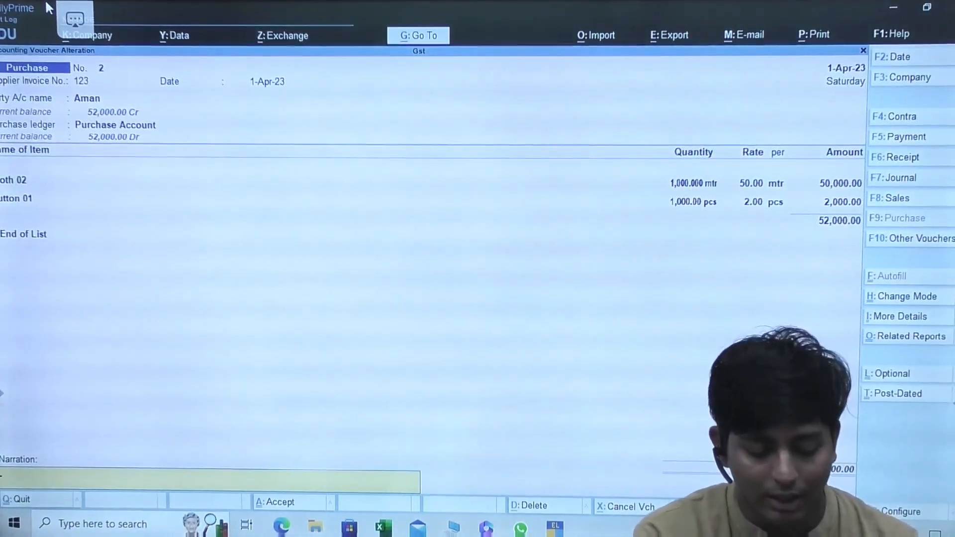
pyautogui.press('ctrl')
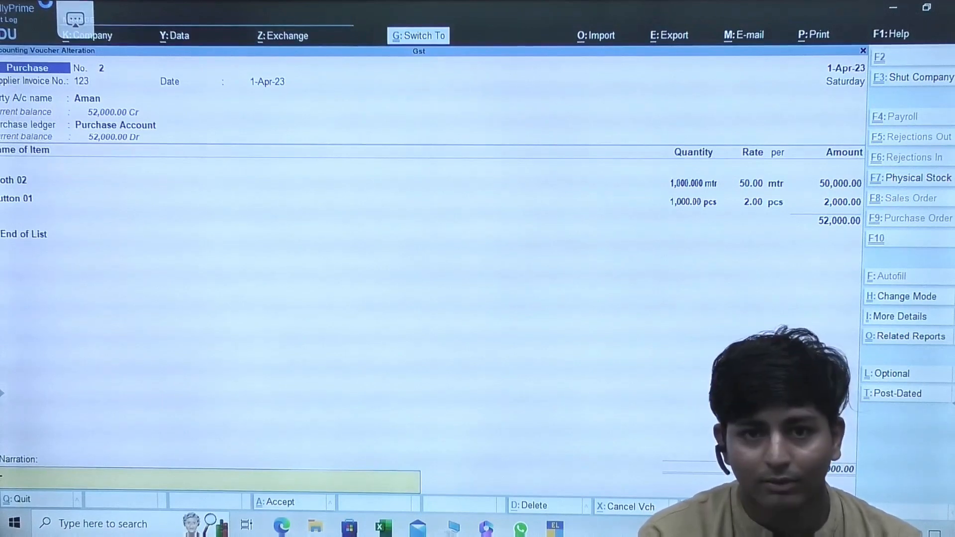
pyautogui.hotkey('ctrl', 'a')
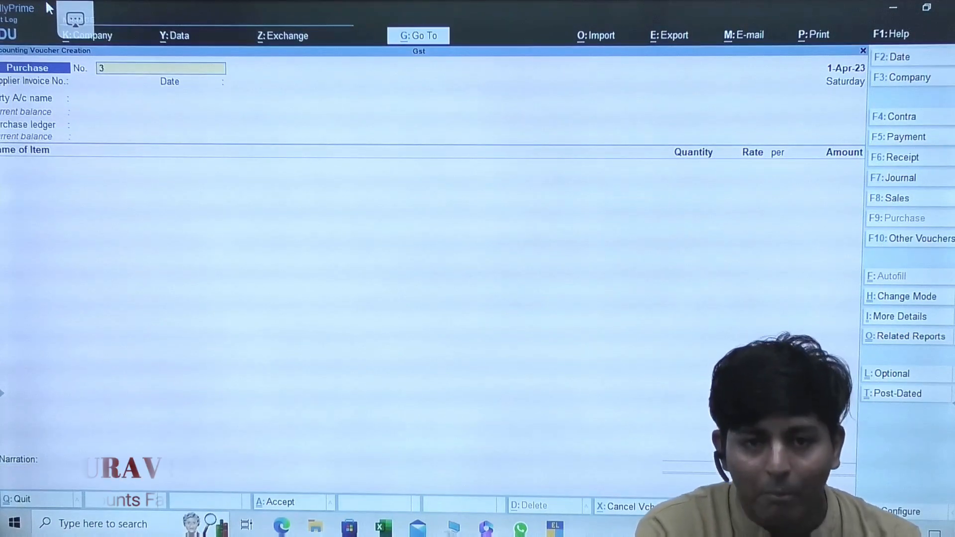